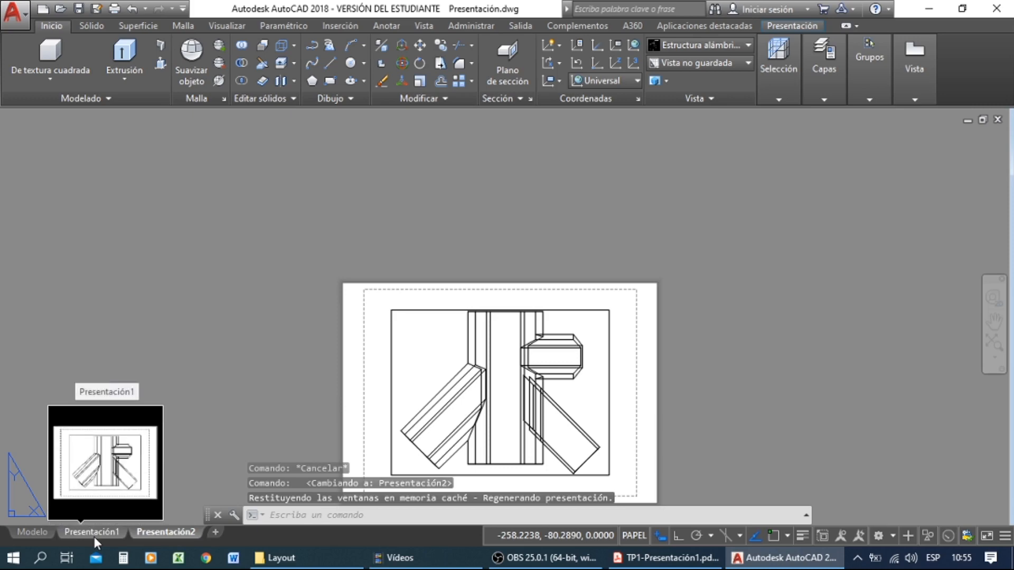
# Switch to the Presentación1 layout and select the rectangular viewport frame on its sheet.
pyautogui.moveTo(282, 381); pyautogui.dragTo(286, 275, button='middle')
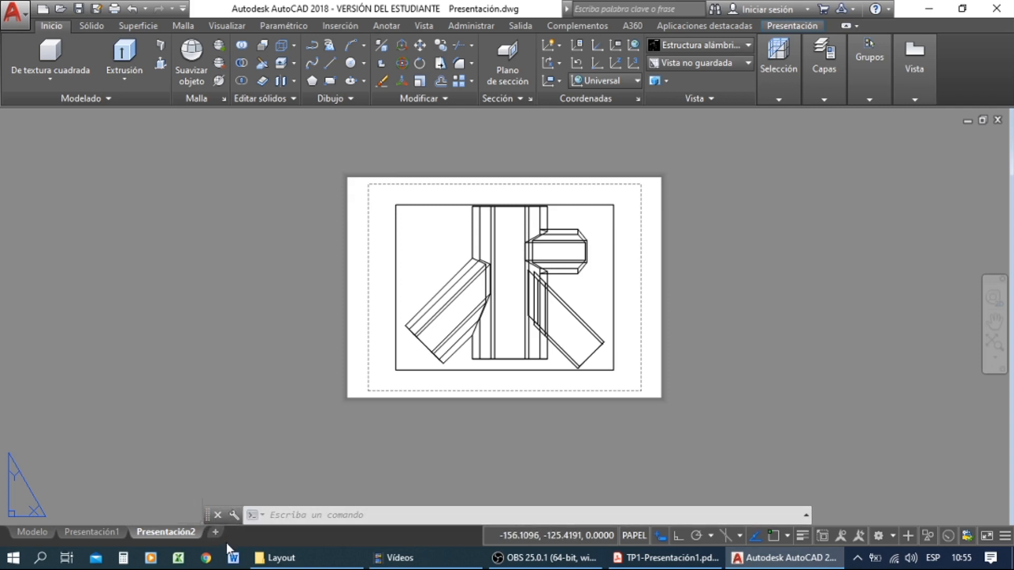
pyautogui.click(98, 533)
pyautogui.doubleClick(97, 534)
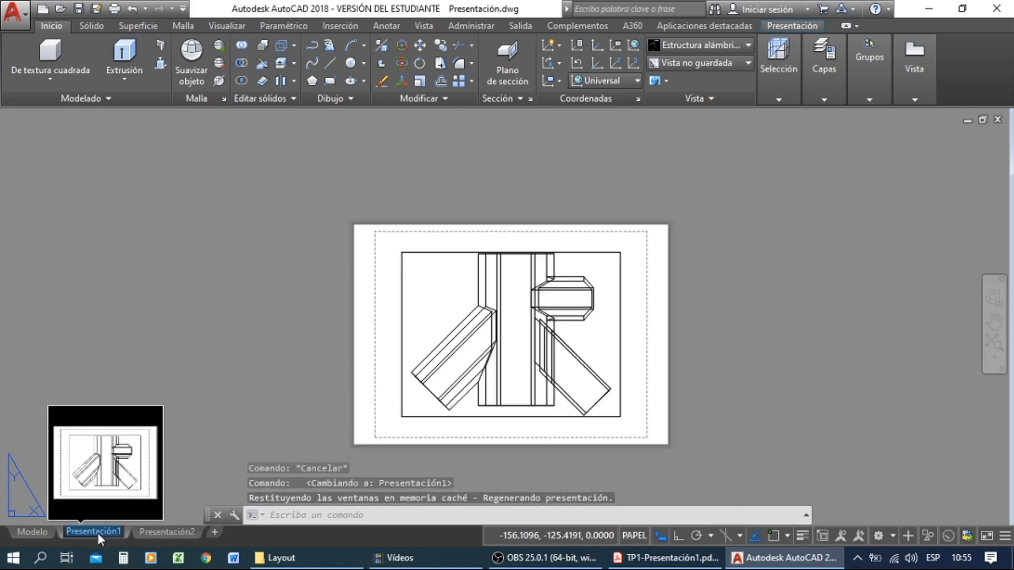
pyautogui.click(221, 360)
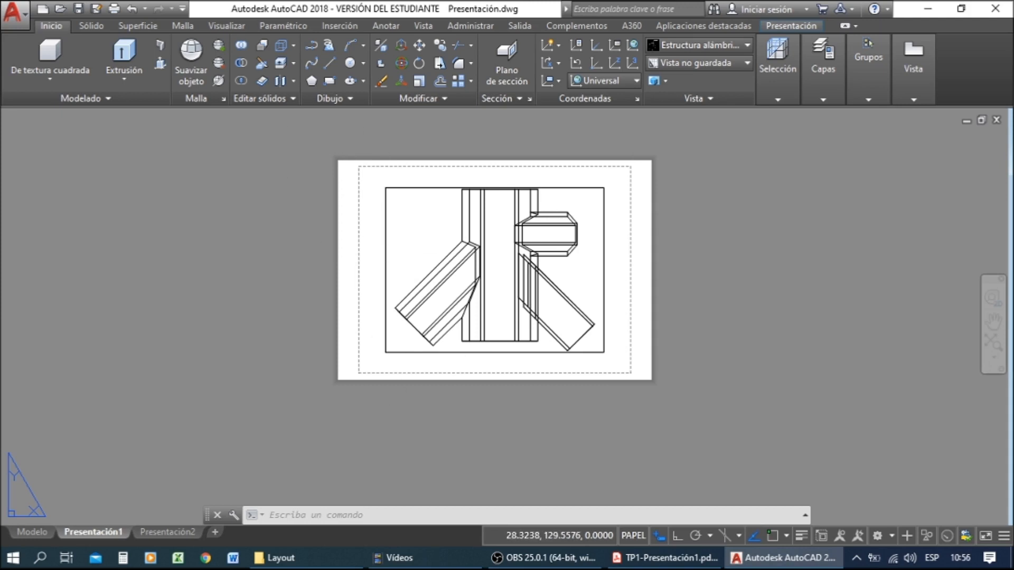
pyautogui.click(385, 237)
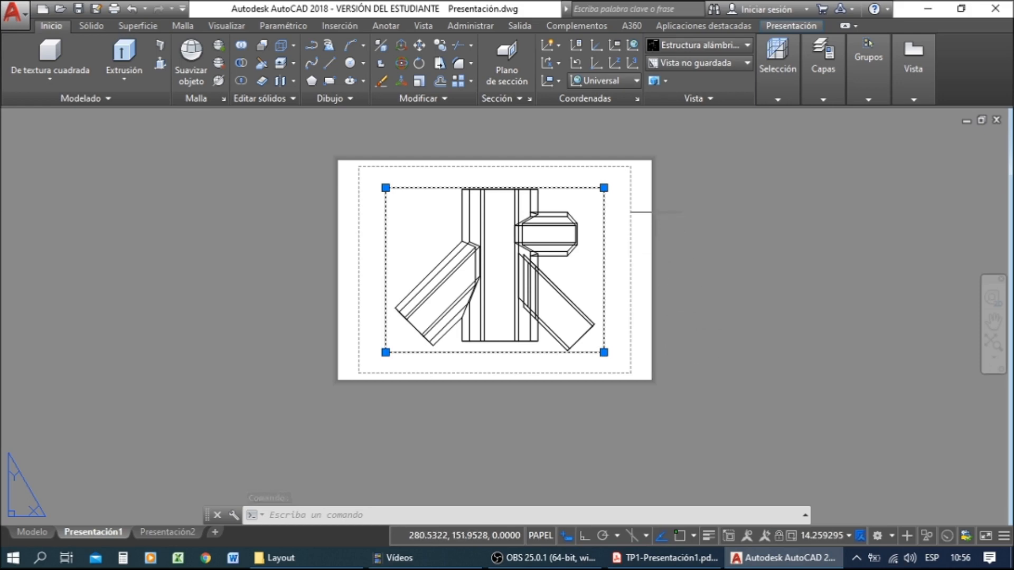
pyautogui.scroll(2, 600, 218)
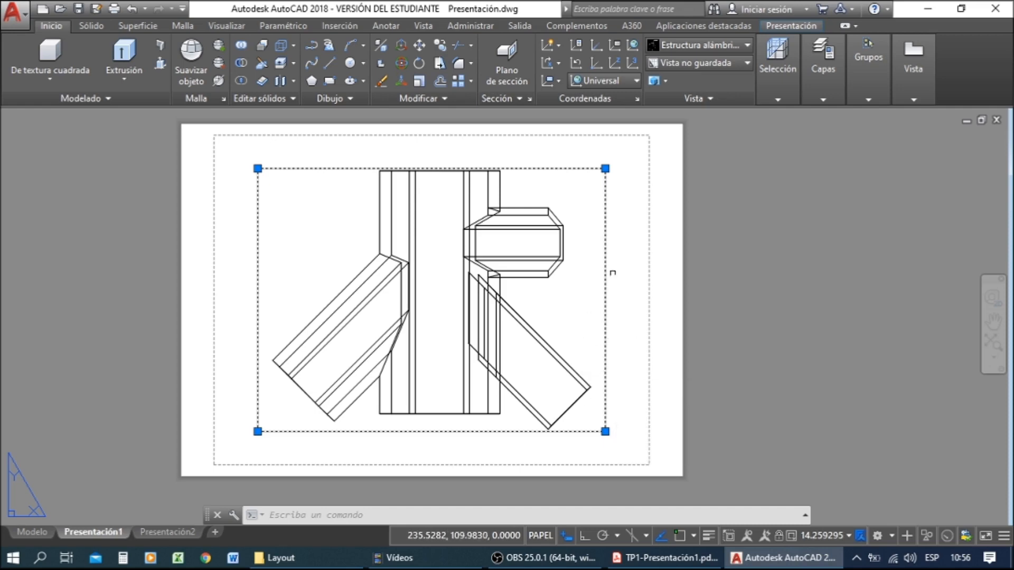
pyautogui.scroll(-2, 613, 274)
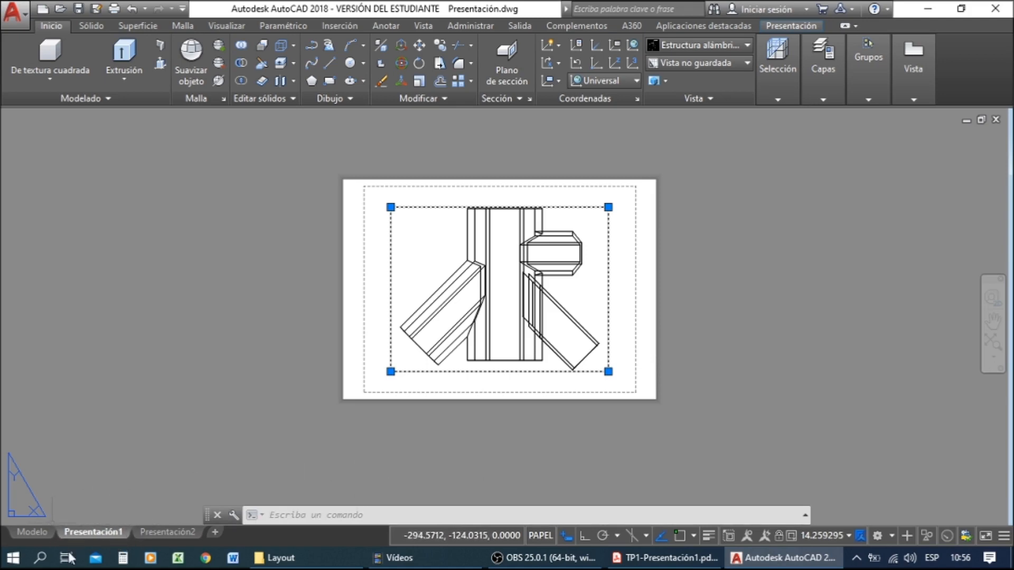
# Open the page setup of the Presentación1 layout for modification through the page setup manager.
pyautogui.moveTo(91, 535)
pyautogui.rightClick(88, 532)
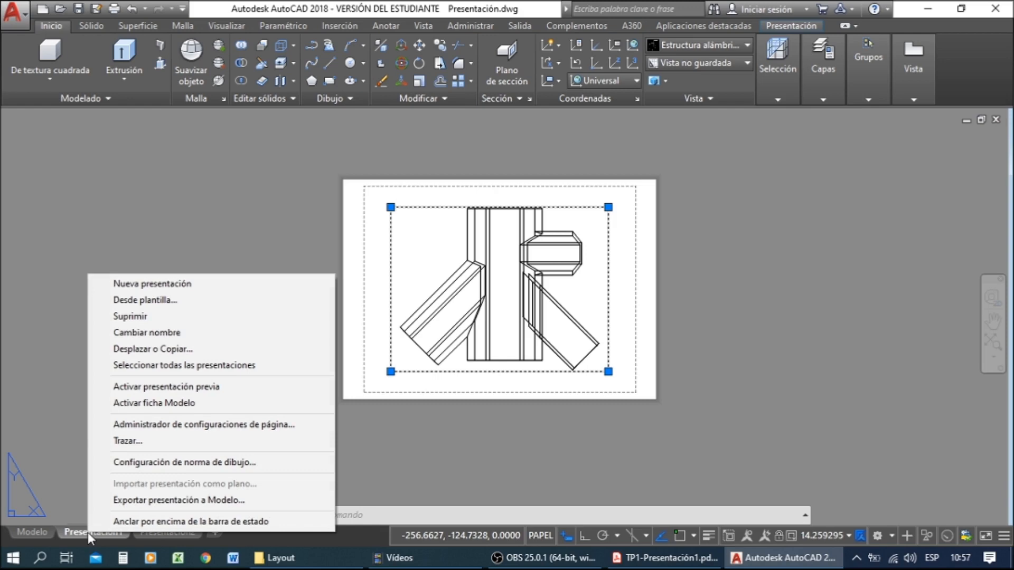
pyautogui.click(299, 425)
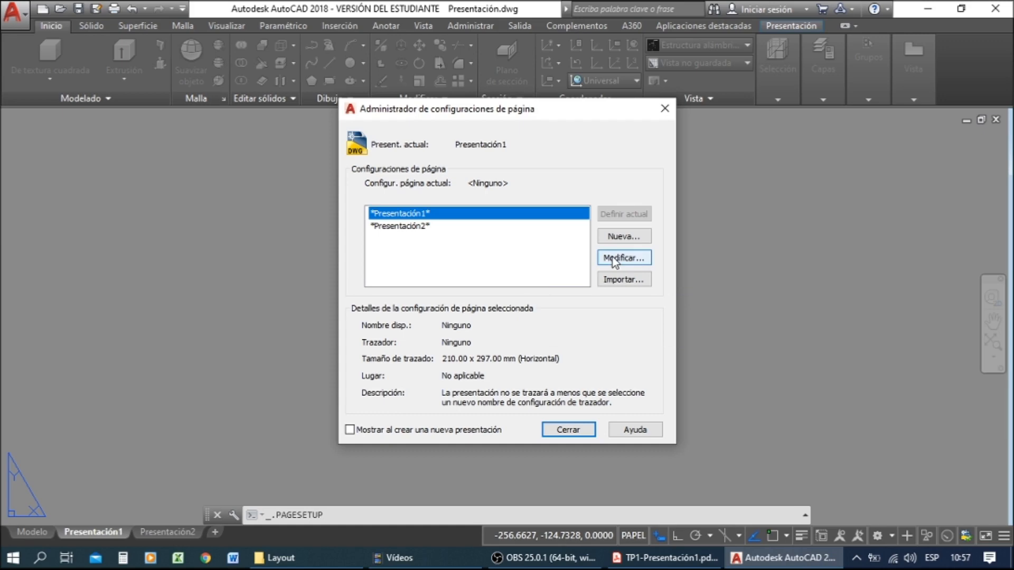
pyautogui.click(639, 258)
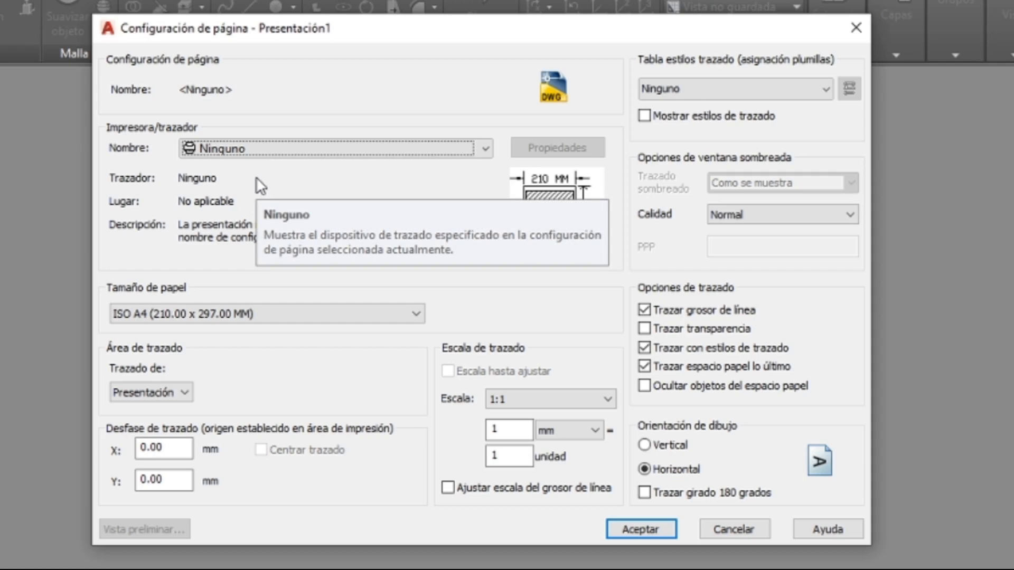
# Choose DWG To PDF.pc3 as the plotter for the Presentación1 page setup.
pyautogui.click(261, 150)
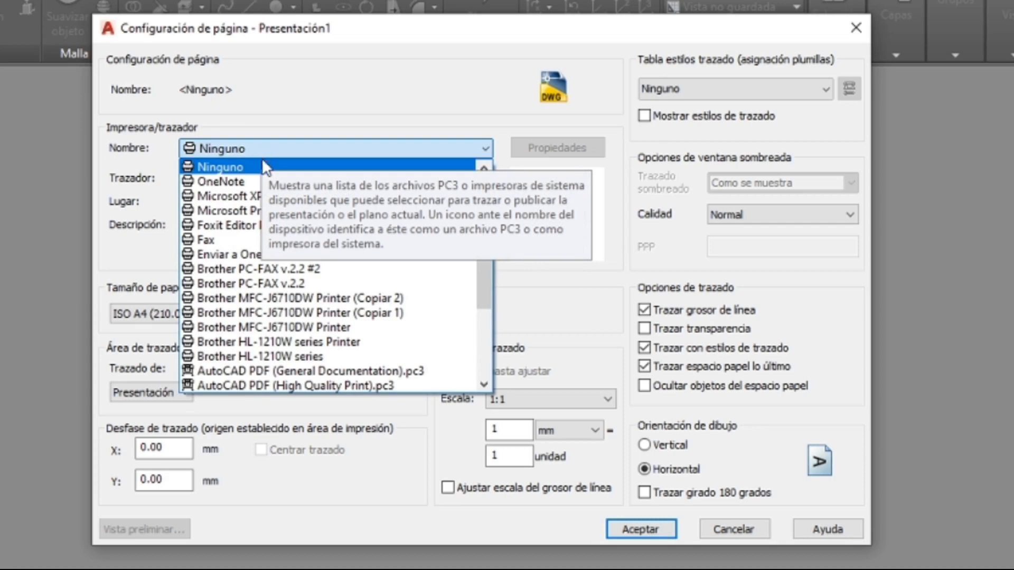
pyautogui.scroll(-3, 270, 329)
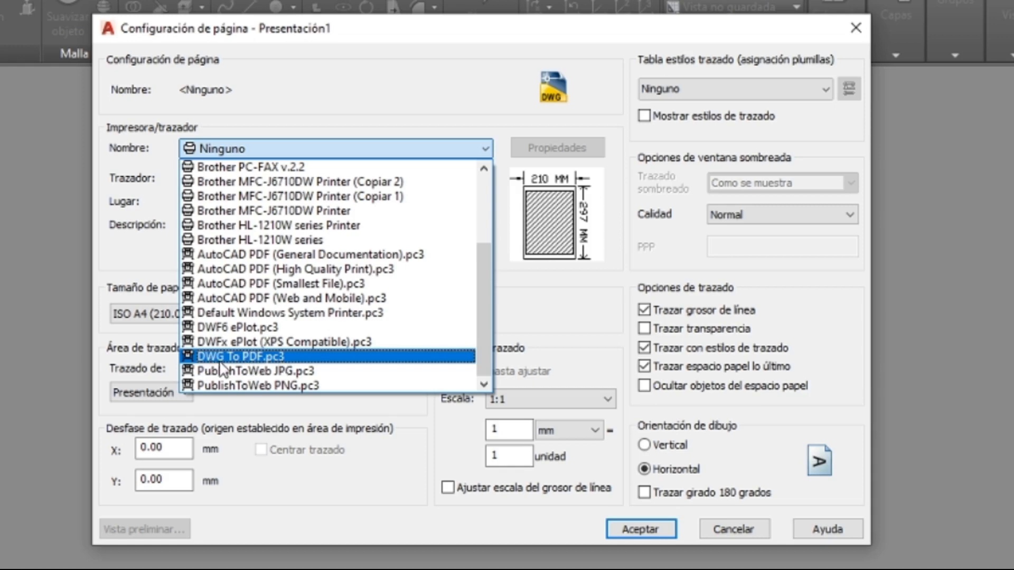
pyautogui.click(282, 356)
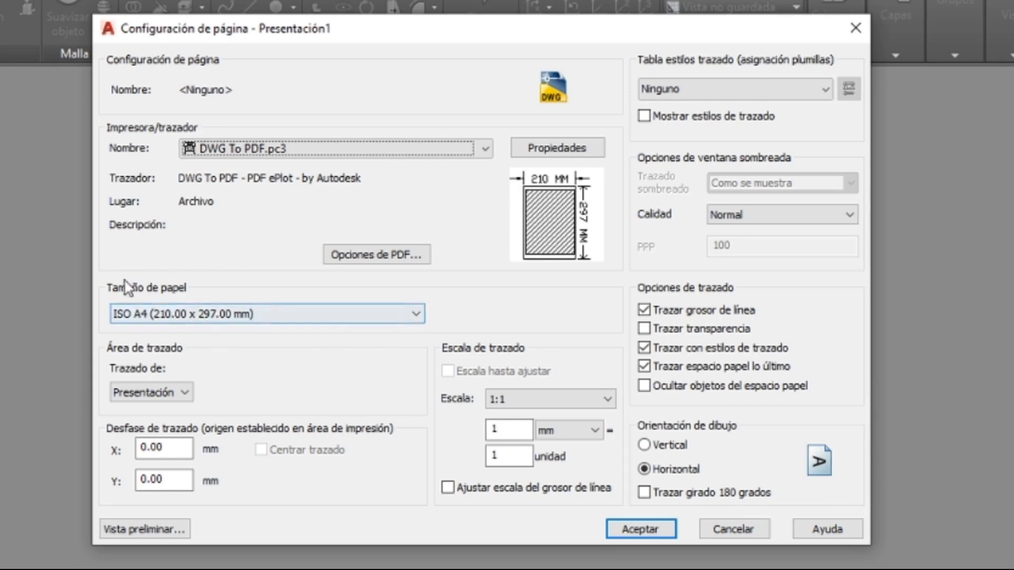
pyautogui.moveTo(241, 32); pyautogui.dragTo(209, 24)
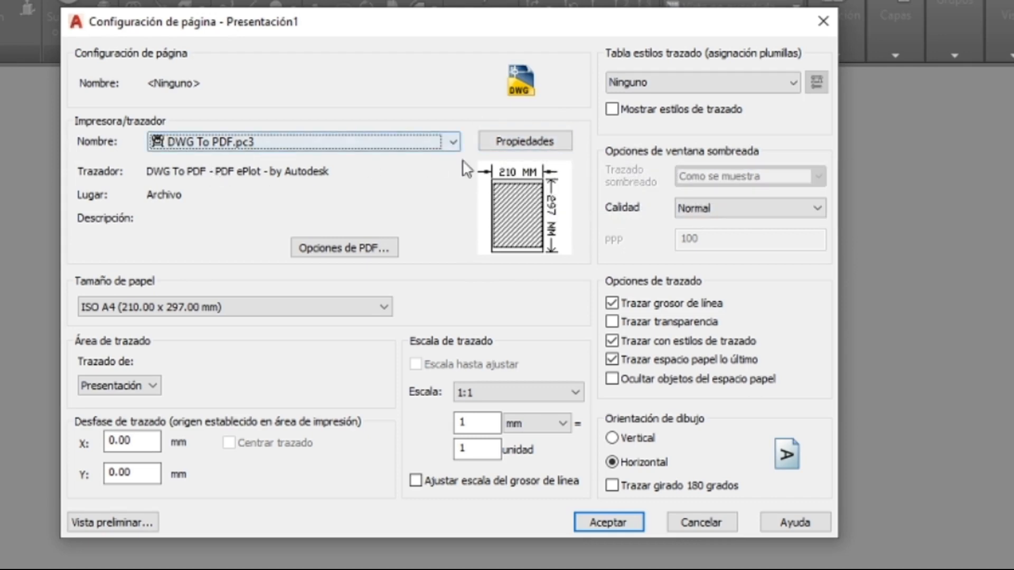
# Start a custom paper size from scratch in the DWG To PDF plotter properties, with sheet limits of 210 x 297 millimetres.
pyautogui.click(535, 141)
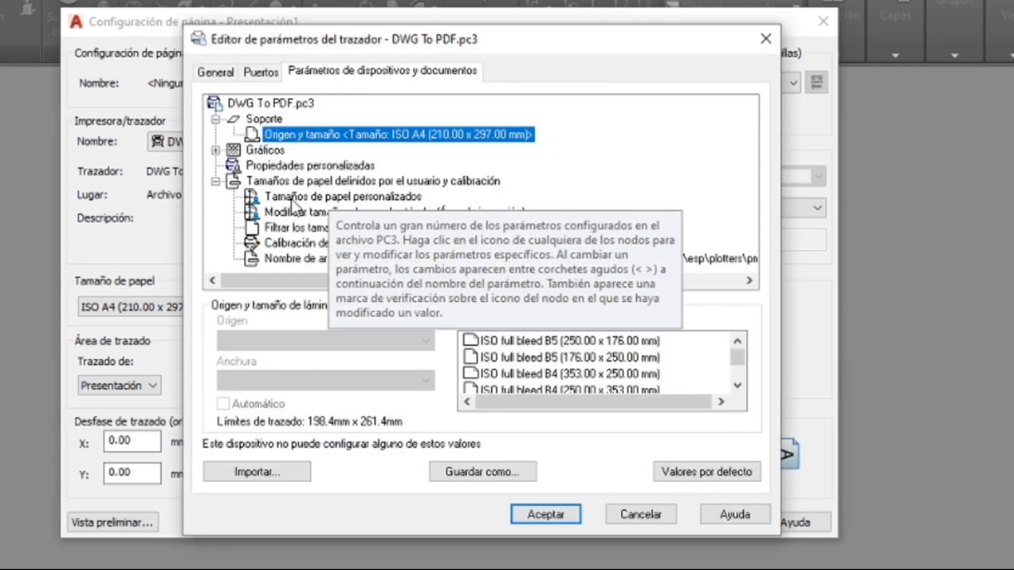
pyautogui.click(311, 200)
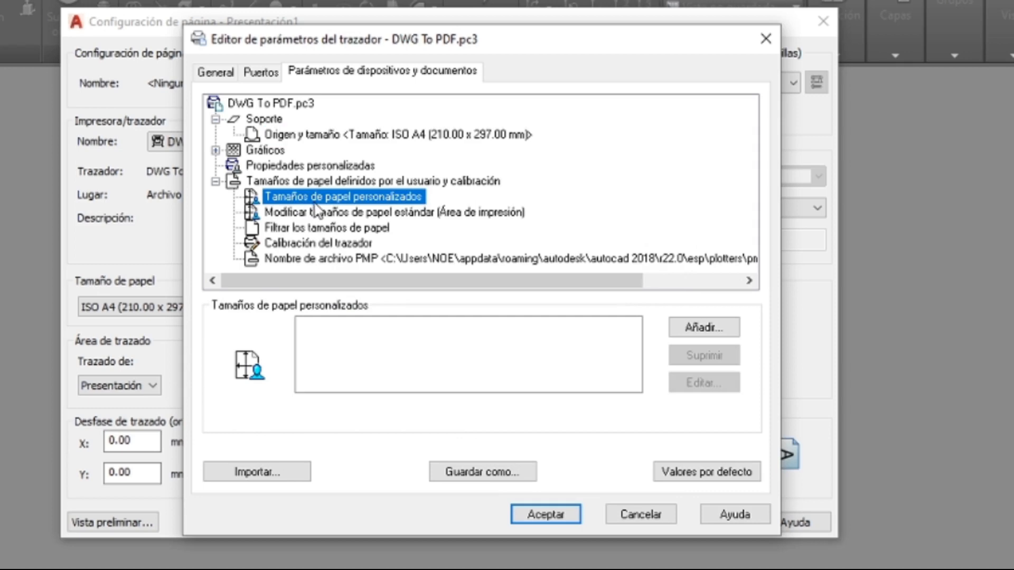
pyautogui.click(721, 326)
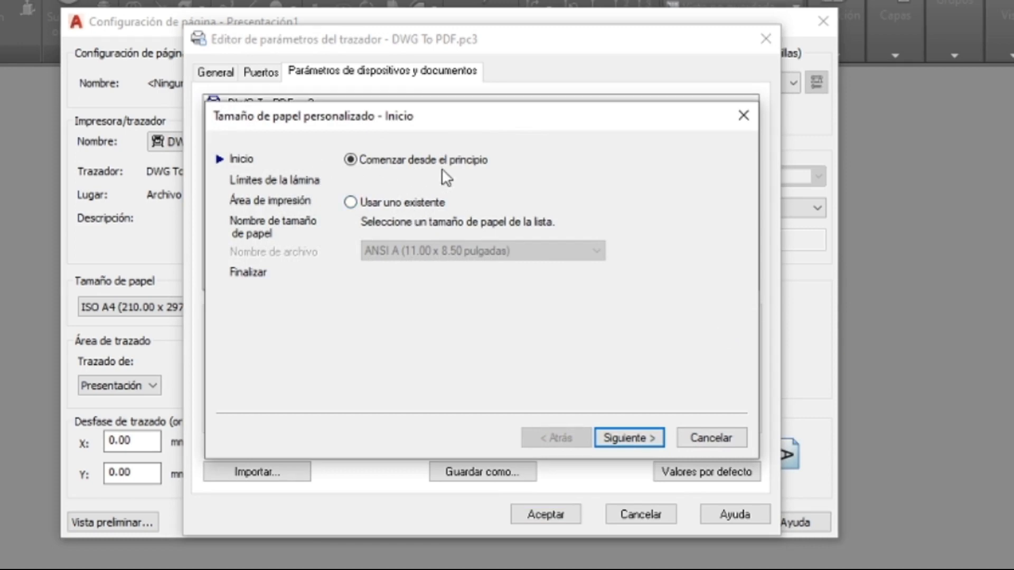
pyautogui.click(635, 438)
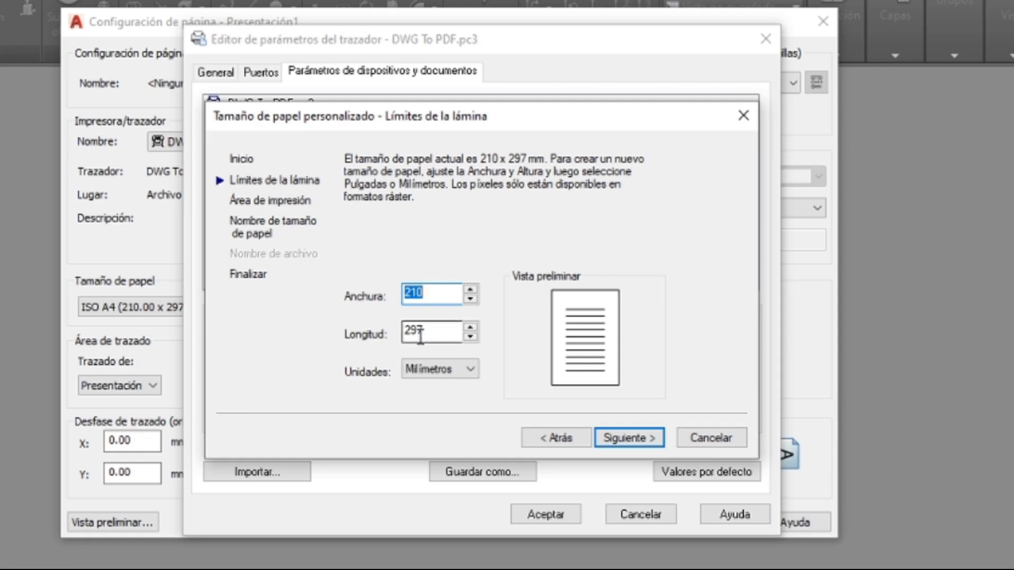
pyautogui.moveTo(430, 331); pyautogui.dragTo(410, 332)
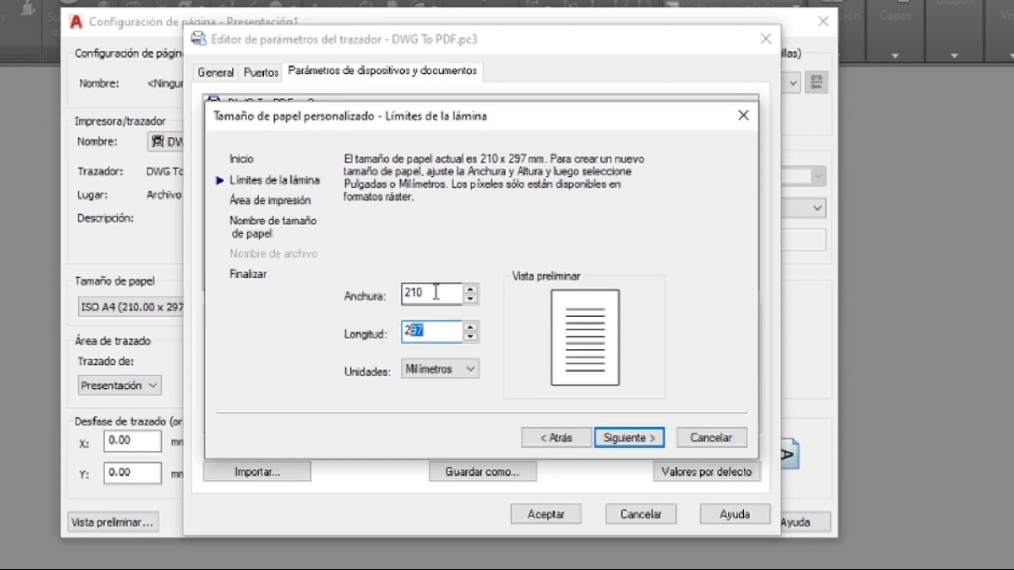
pyautogui.click(439, 338)
pyautogui.click(629, 441)
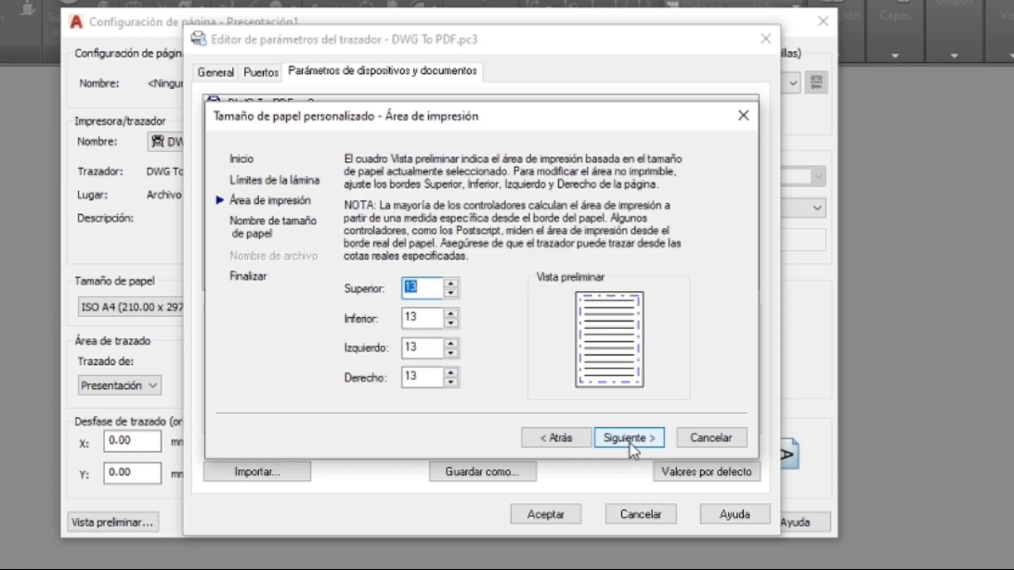
# Set the custom paper's upper, lower, left and right printable-area margins to 0.
pyautogui.write('0')
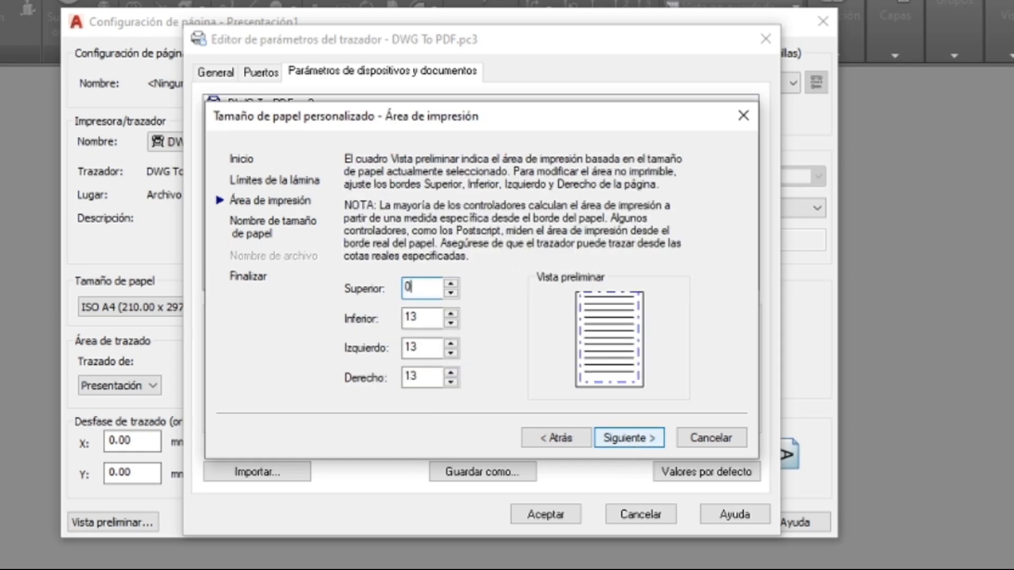
pyautogui.press('Tab')
pyautogui.write('0')
pyautogui.press('Tab')
pyautogui.write('0')
pyautogui.press('Tab')
pyautogui.write('0')
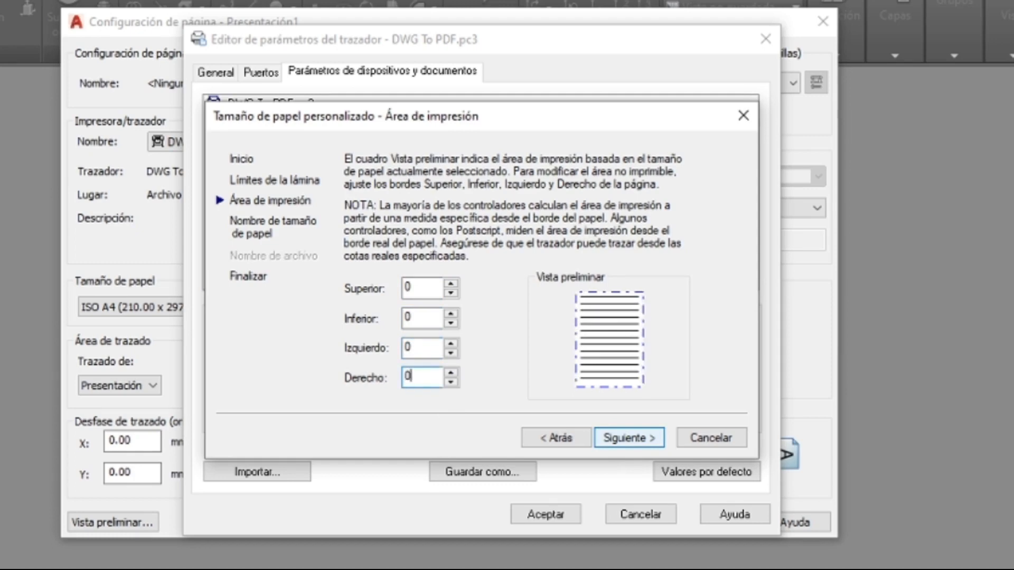
pyautogui.click(631, 439)
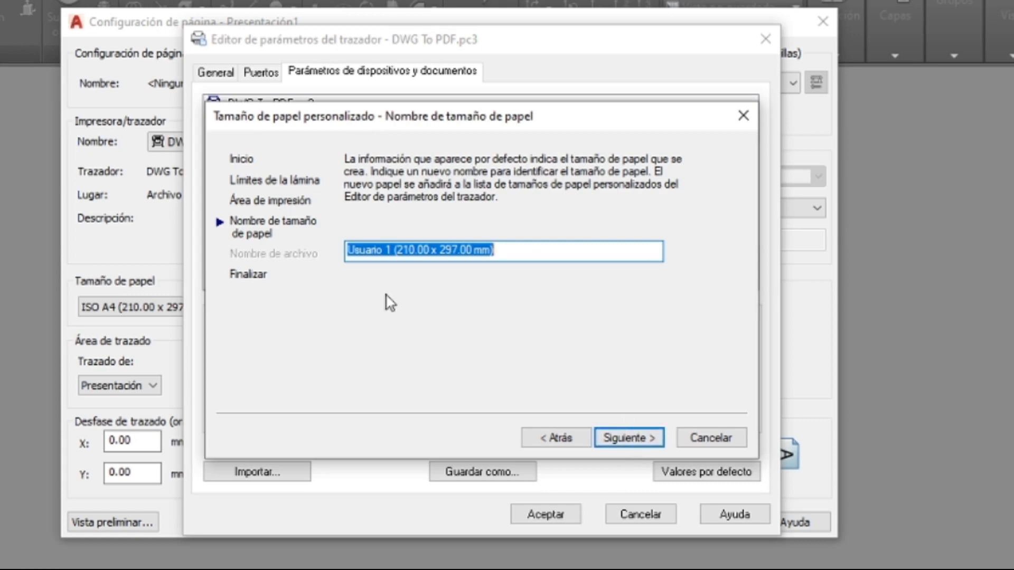
# Name the custom paper size "Hoja Tamaño A4 (210.00 x 297.00 mm)", finish creating it and accept the plotter parameters.
pyautogui.moveTo(391, 250); pyautogui.dragTo(345, 251)
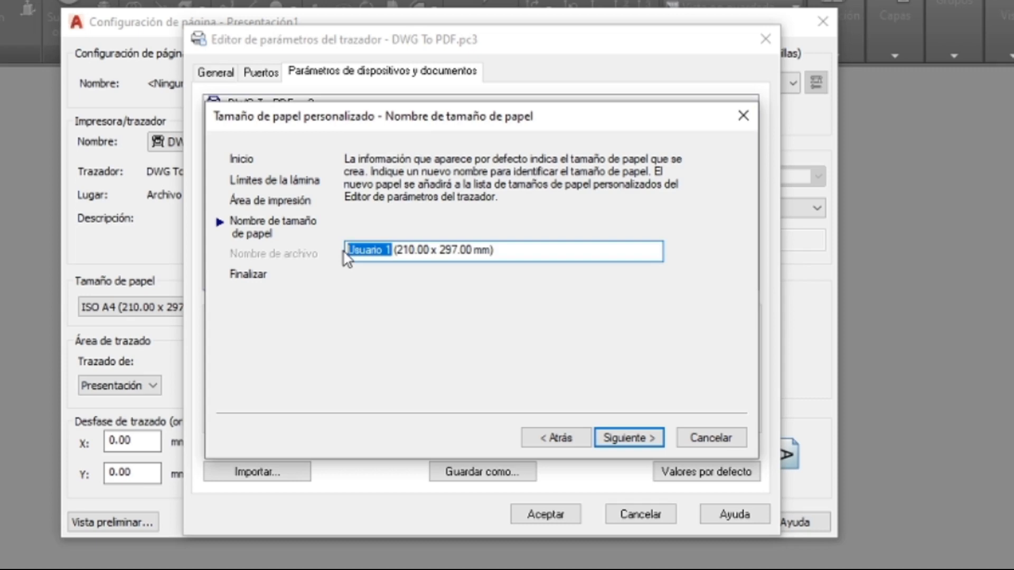
pyautogui.write('Ho')
pyautogui.write('ja Tam')
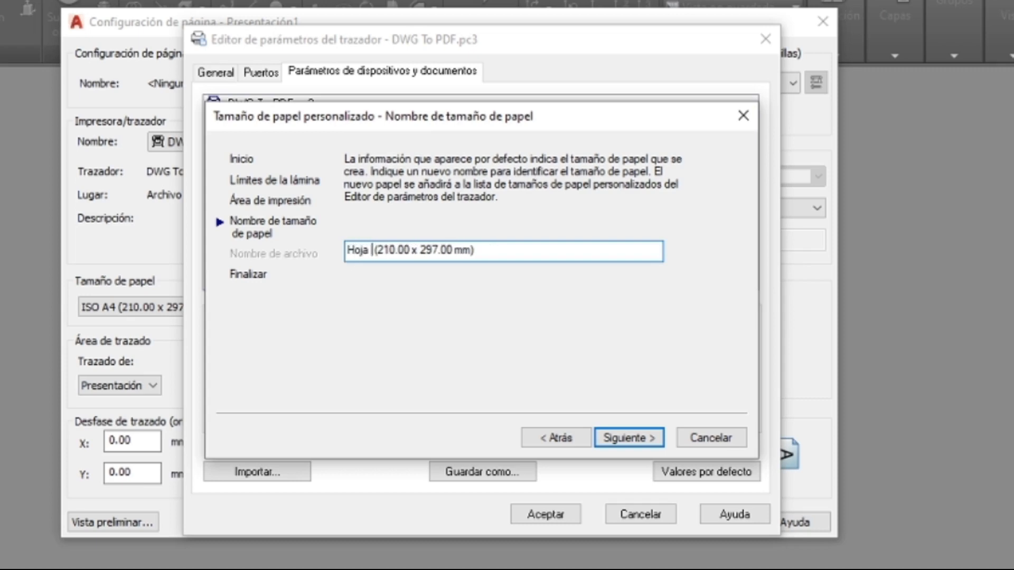
pyautogui.write('año ')
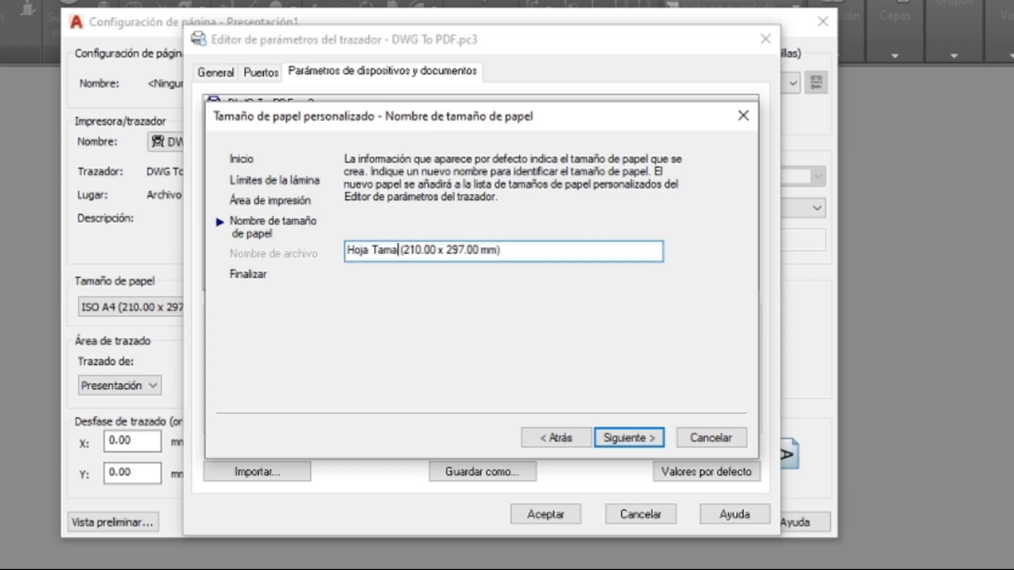
pyautogui.write('A4')
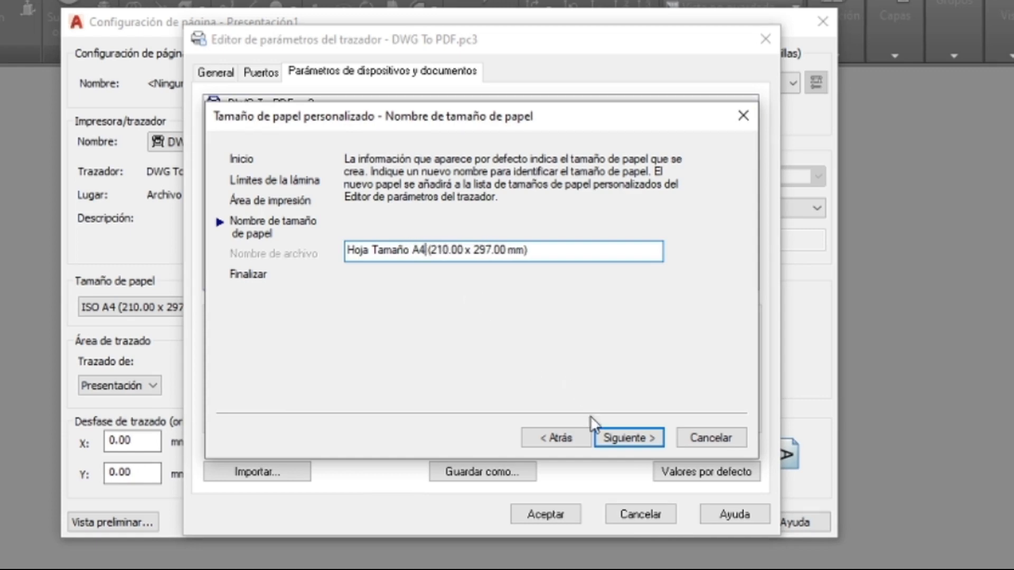
pyautogui.click(617, 440)
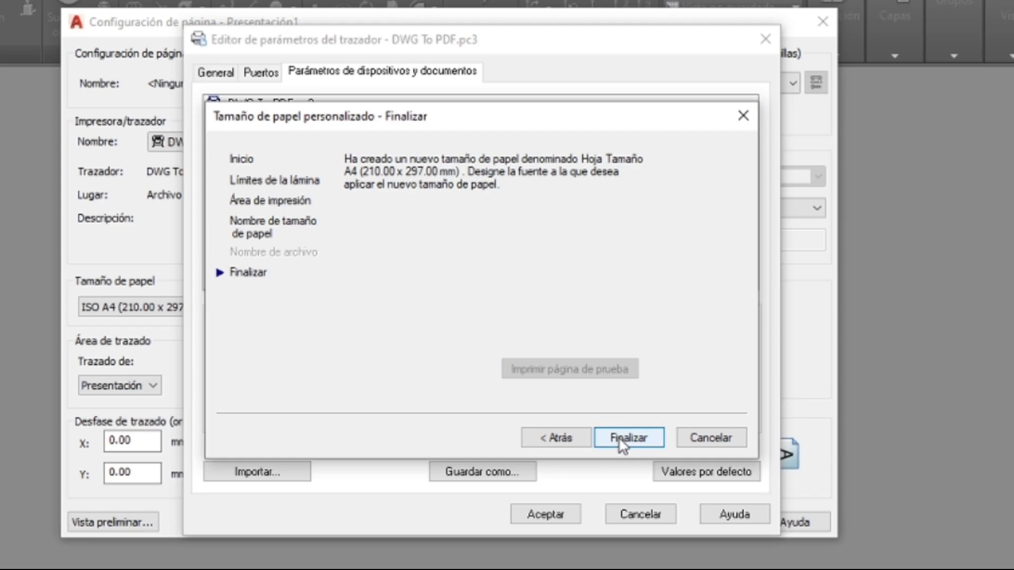
pyautogui.click(623, 439)
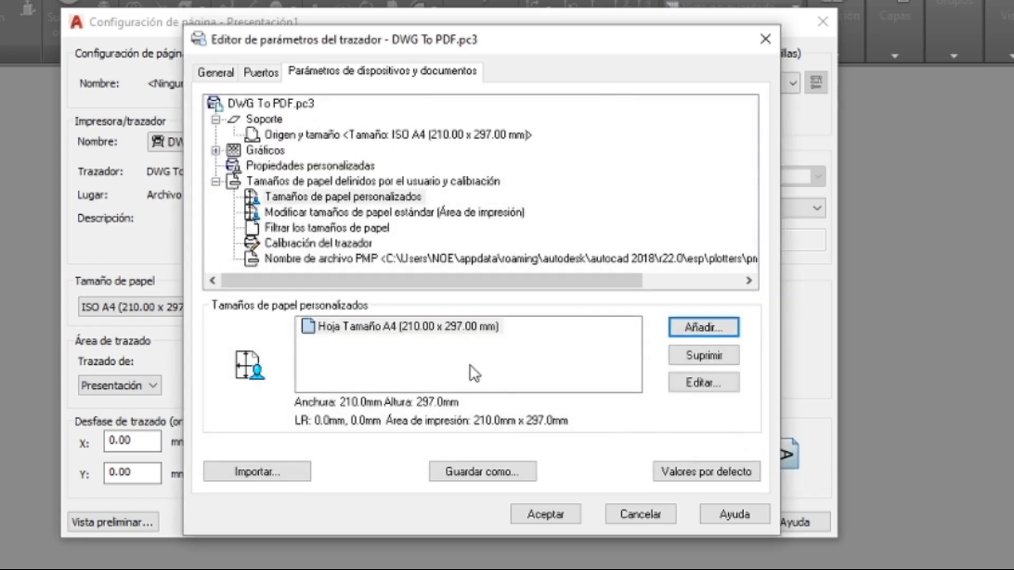
pyautogui.click(545, 514)
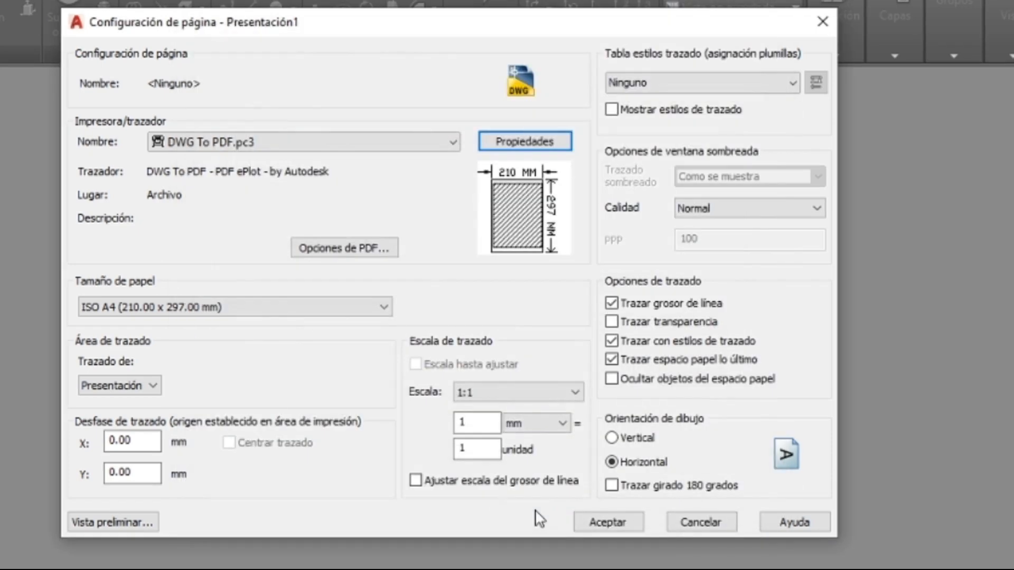
# Set the paper size to Hoja Tamaño A4 (210.00 x 297.00 mm) and the plot area to Presentación.
pyautogui.click(255, 314)
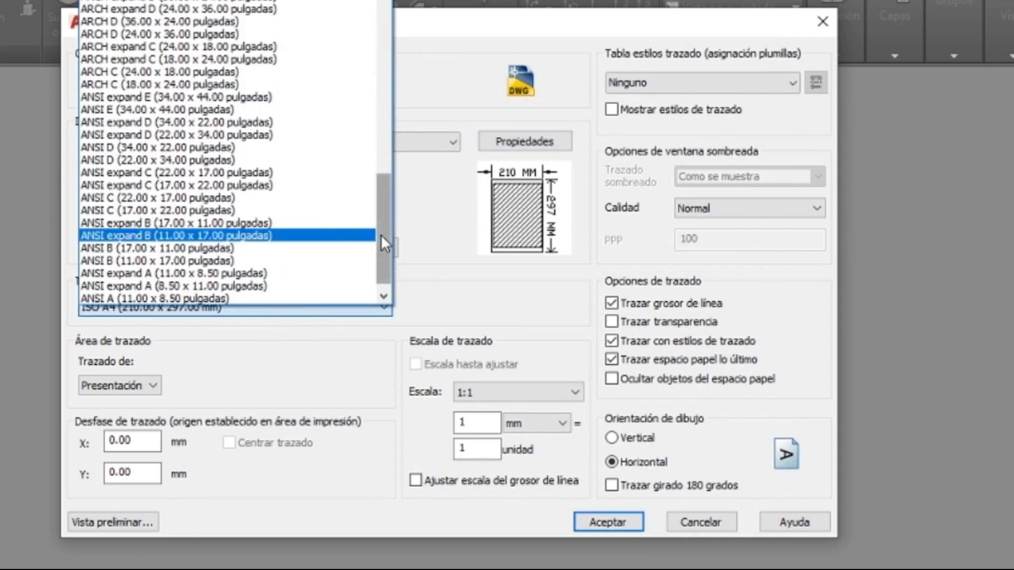
pyautogui.moveTo(382, 235); pyautogui.dragTo(384, 16)
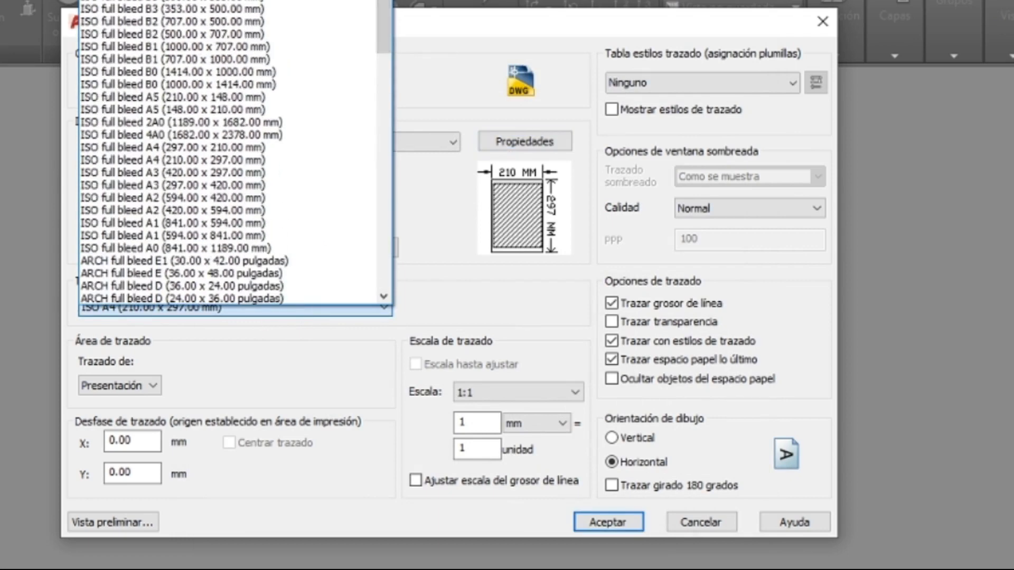
pyautogui.click(174, 1)
pyautogui.moveTo(504, 203)
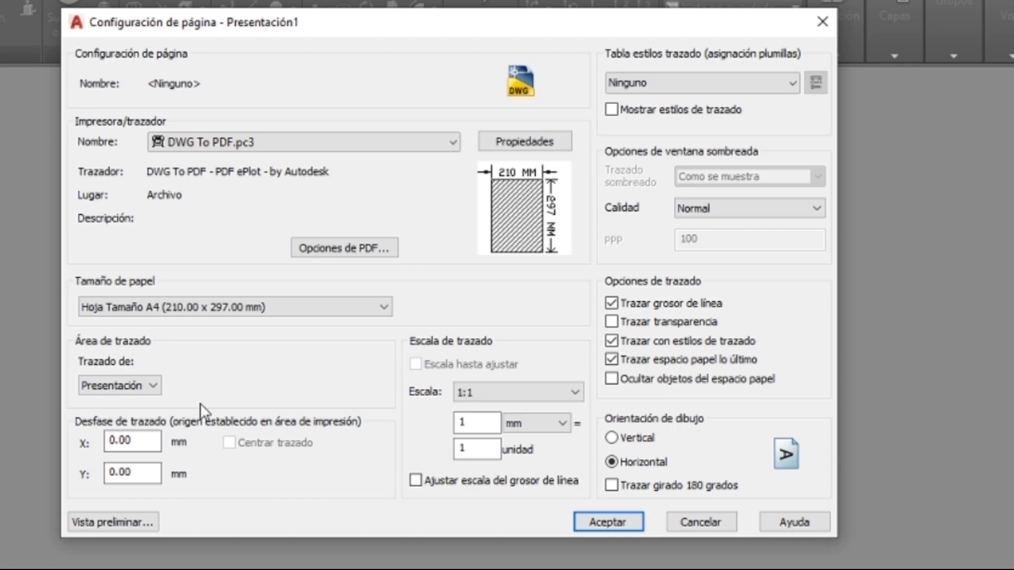
pyautogui.click(153, 387)
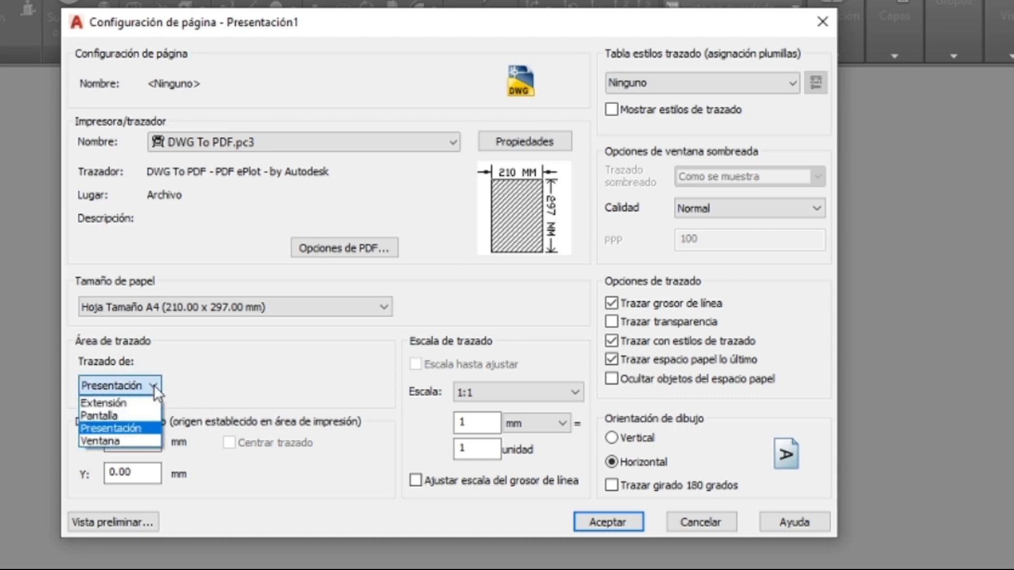
pyautogui.click(138, 429)
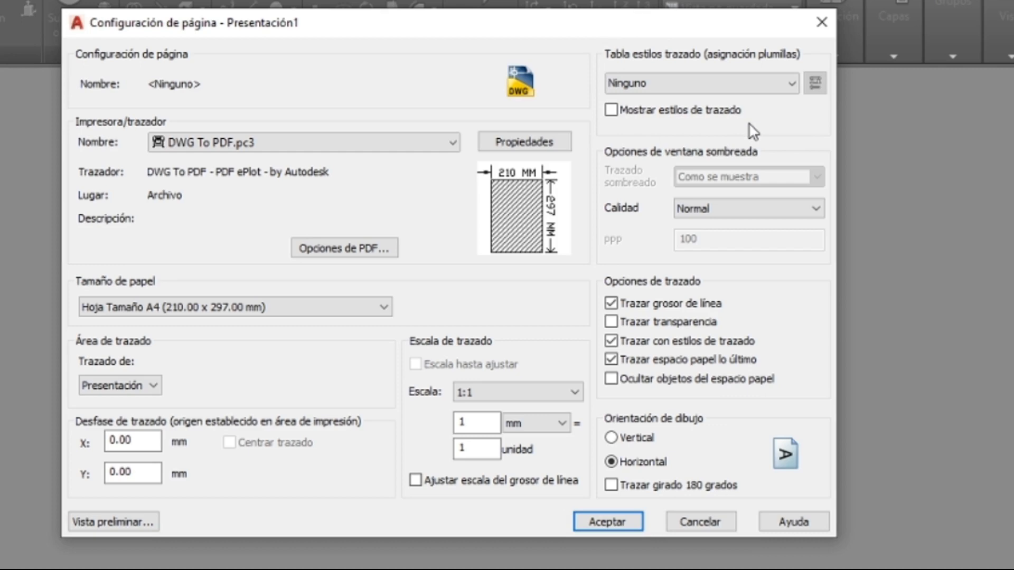
# Assign the monochrome.ctb plot style table to the page setup and keep the shaded viewport quality at Normal.
pyautogui.click(719, 84)
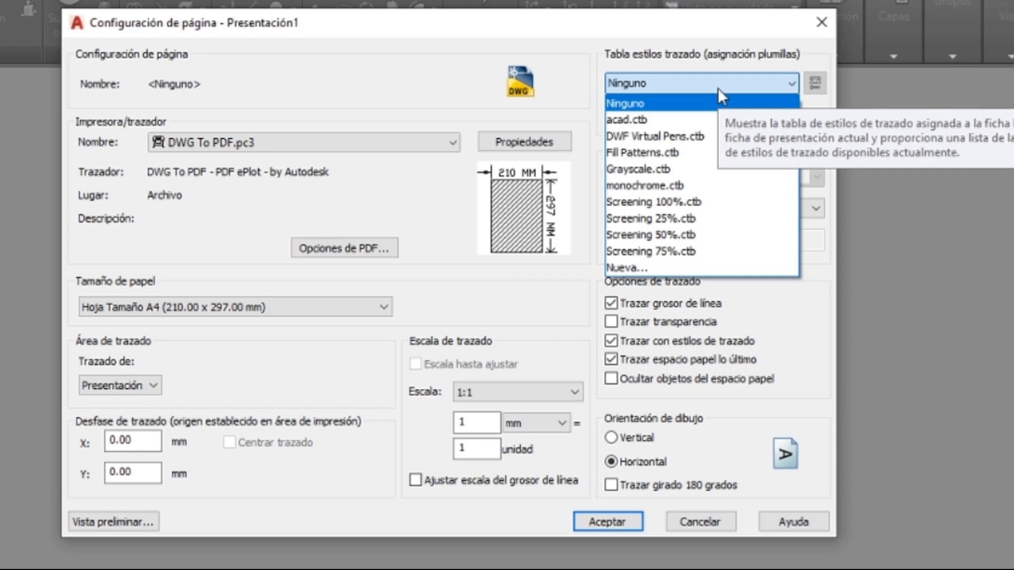
pyautogui.click(698, 186)
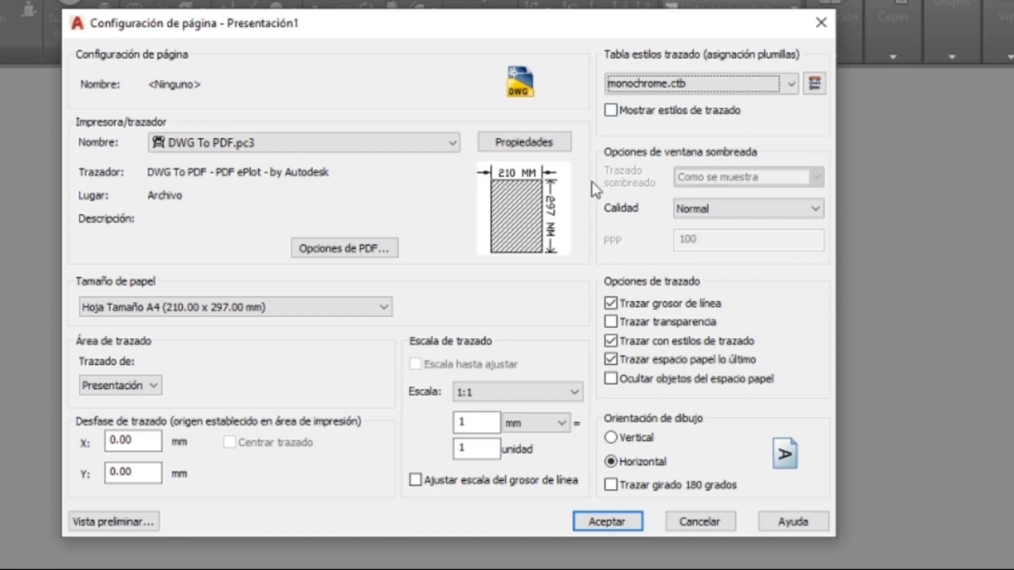
pyautogui.click(712, 210)
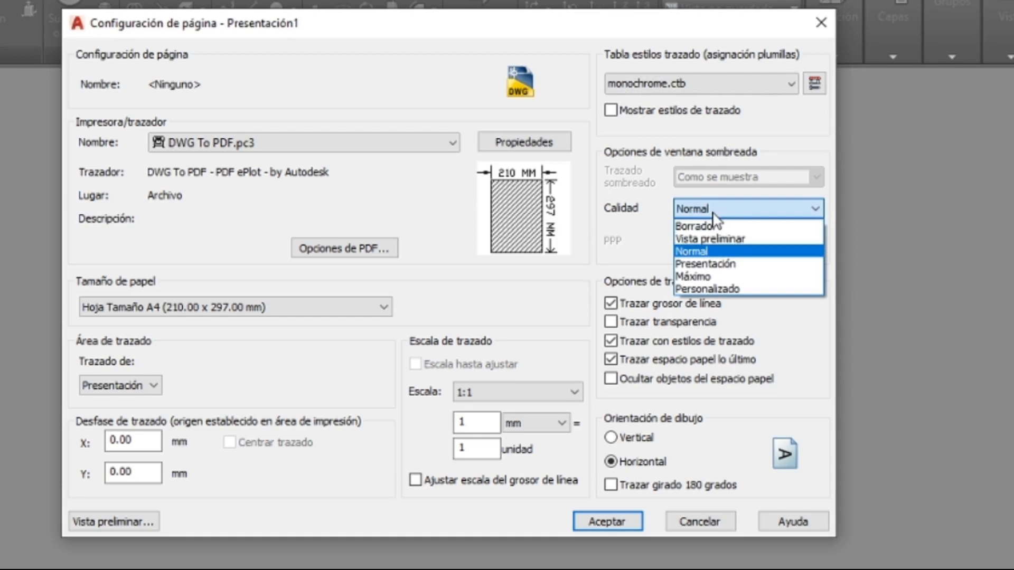
pyautogui.click(794, 332)
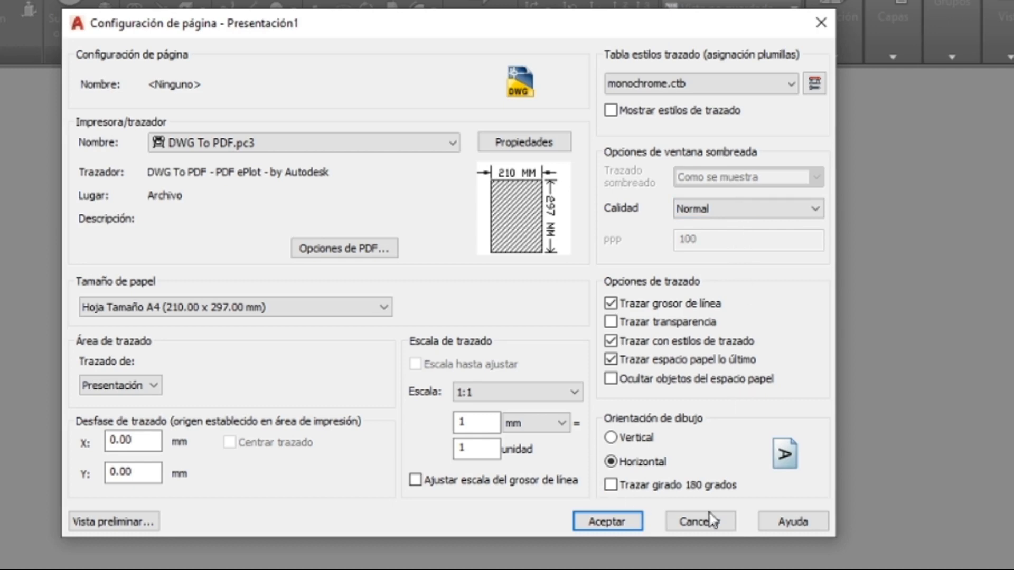
# Set the drawing orientation to Vertical, accept the page setup and close the page setup manager.
pyautogui.click(610, 461)
pyautogui.click(613, 441)
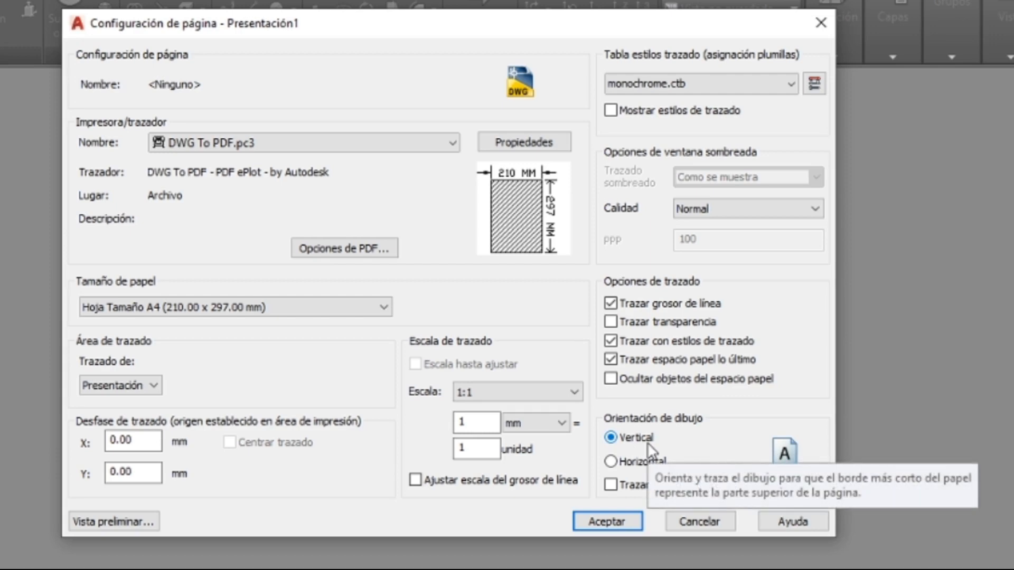
pyautogui.click(607, 522)
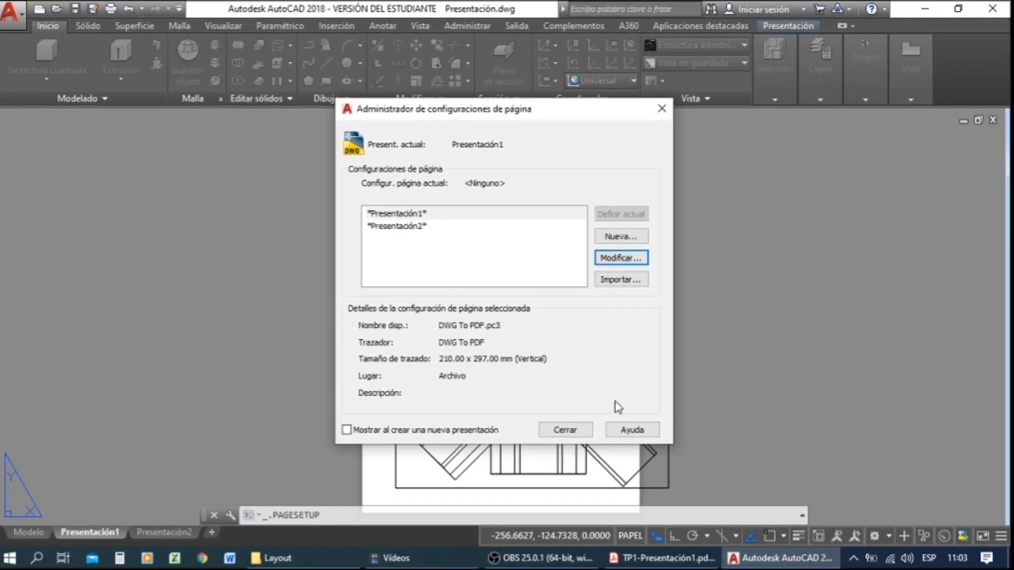
pyautogui.click(564, 430)
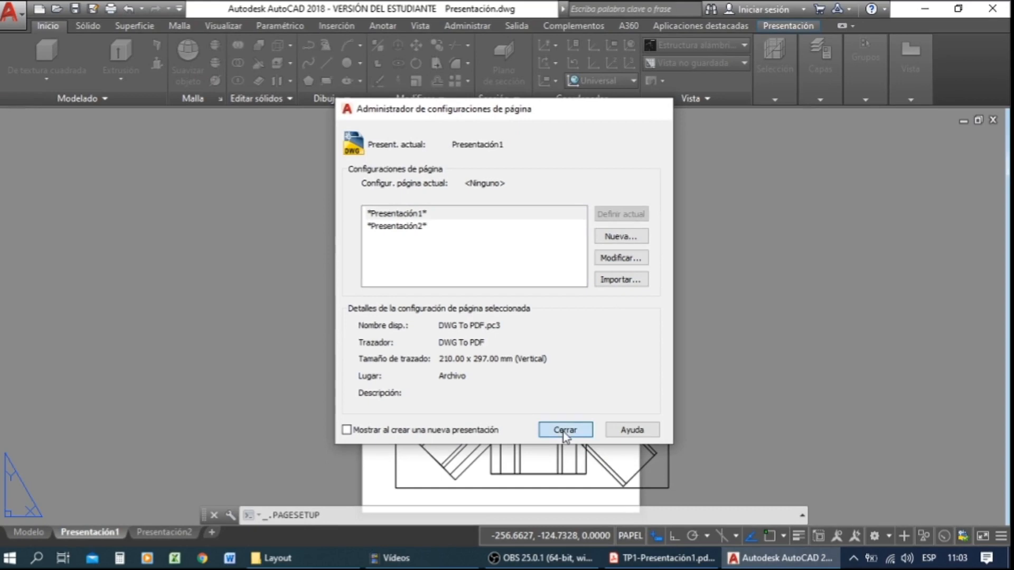
# Delete the existing viewport from the Presentación1 sheet.
pyautogui.scroll(-2, 545, 217)
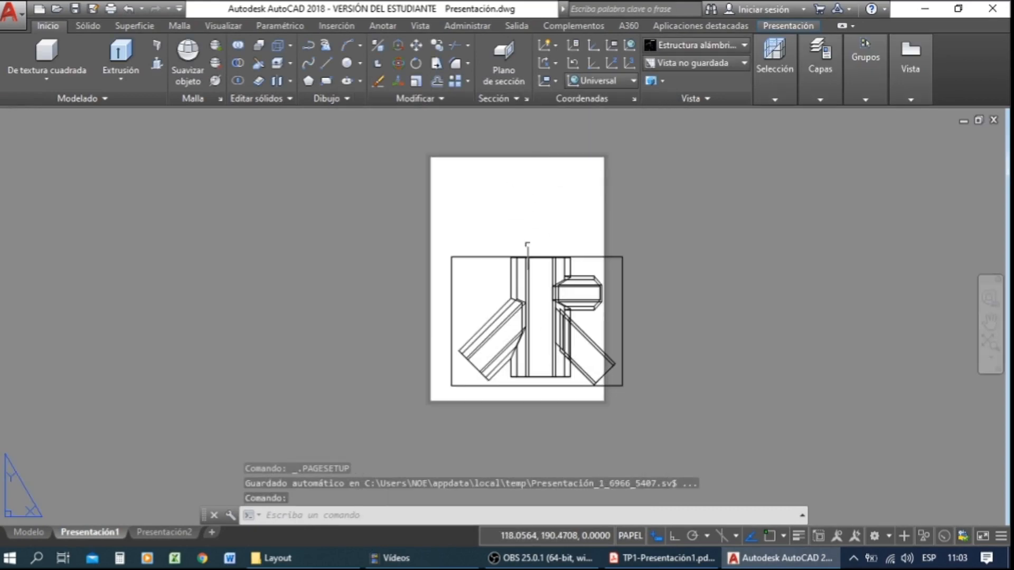
pyautogui.click(660, 233)
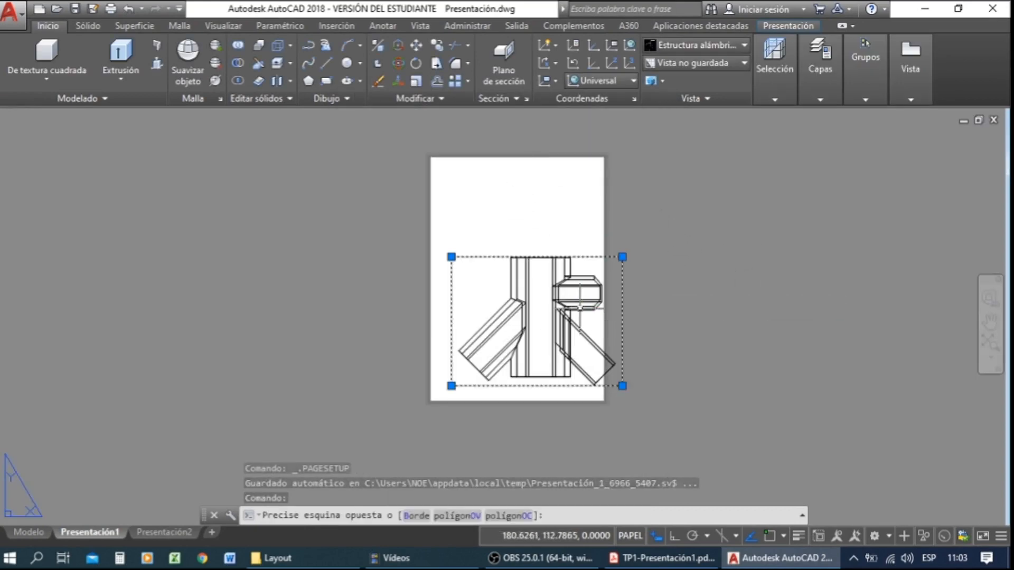
pyautogui.click(580, 305)
pyautogui.press('Delete')
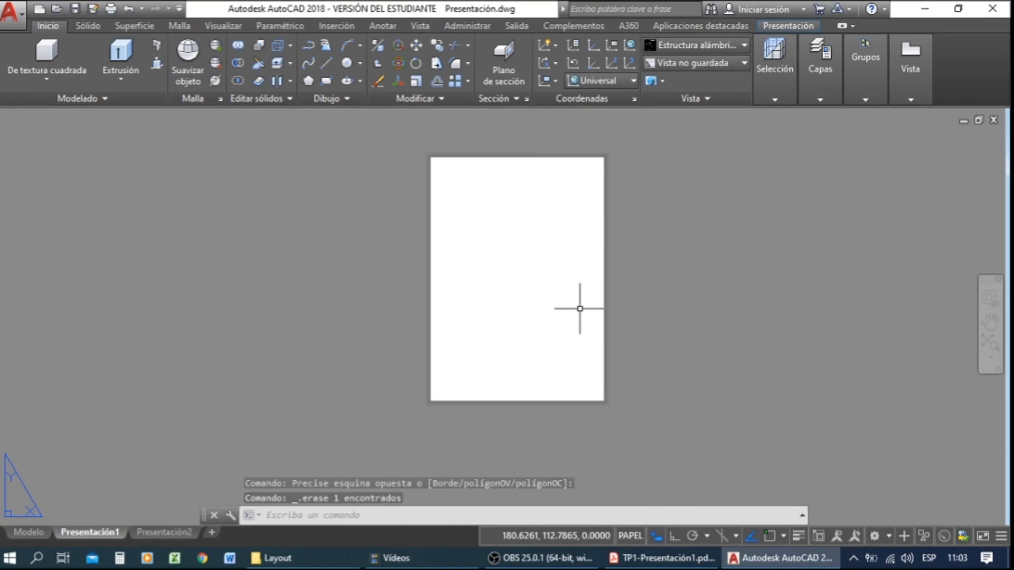
pyautogui.scroll(2, 578, 259)
pyautogui.scroll(-2, 663, 307)
pyautogui.moveTo(741, 315); pyautogui.dragTo(676, 316, button='middle')
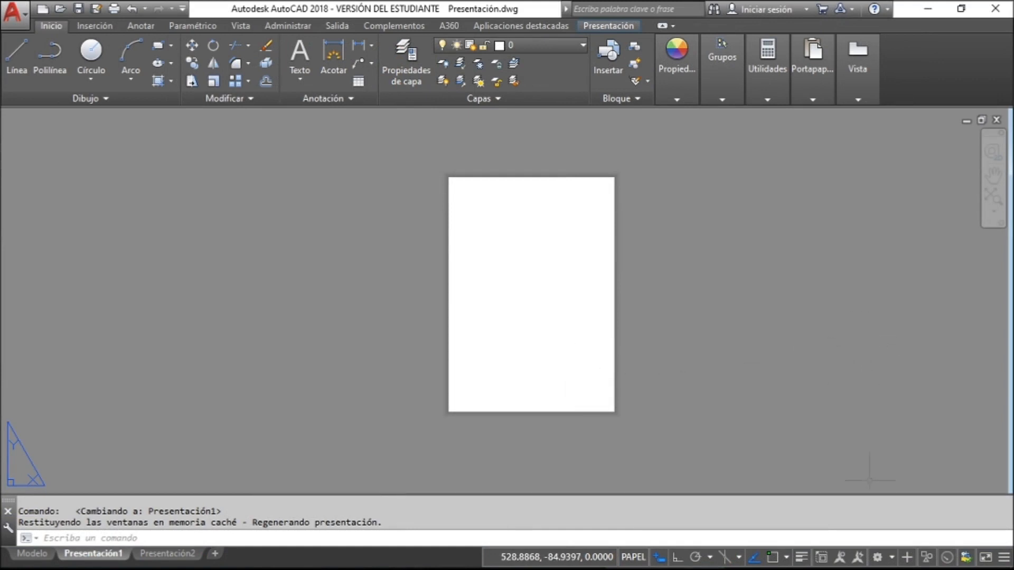
pyautogui.click(891, 558)
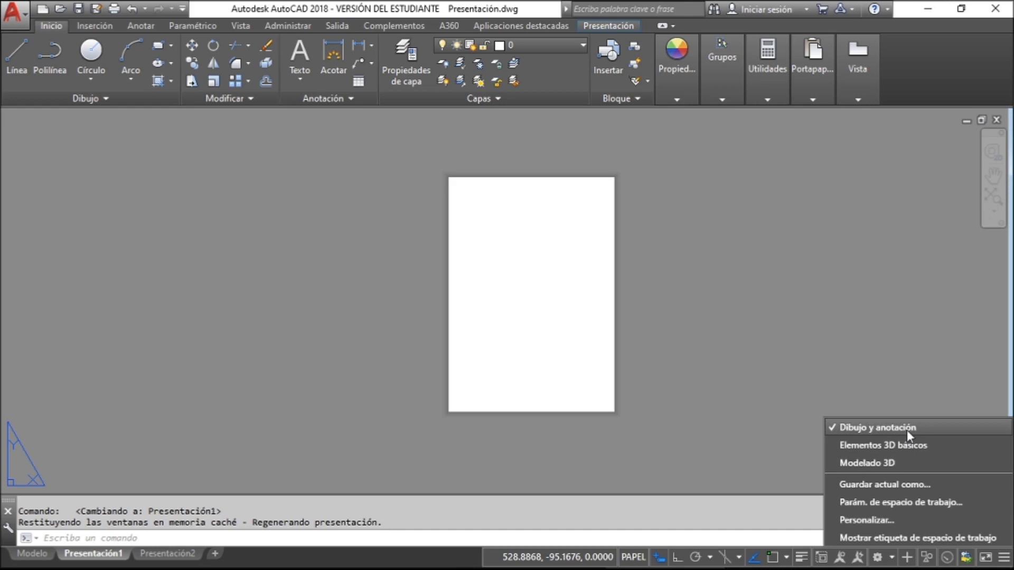
pyautogui.click(703, 315)
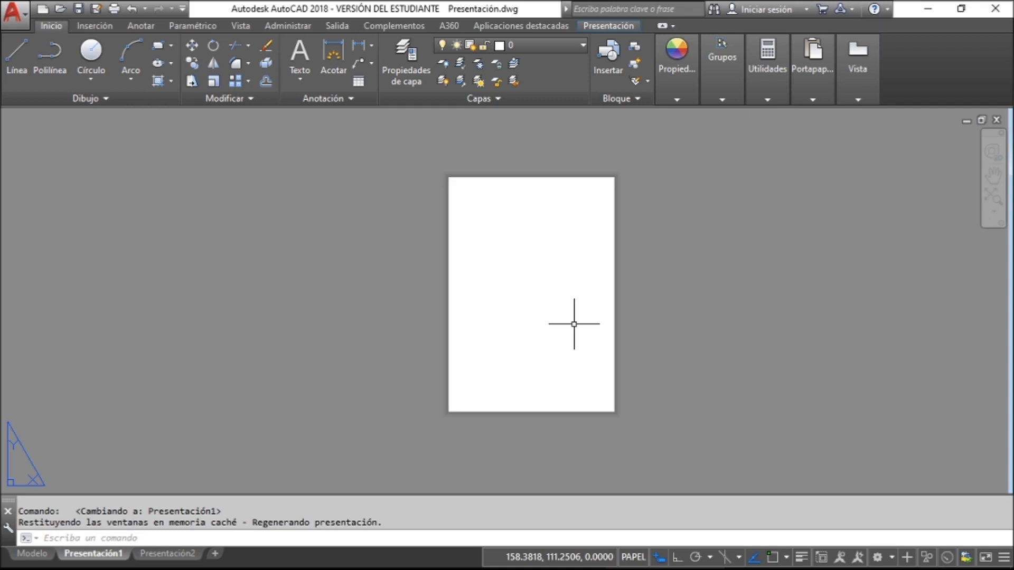
# Show the layer properties manager, move it toward the drawing area's edge and widen it to reveal more columns.
pyautogui.scroll(3, 574, 324)
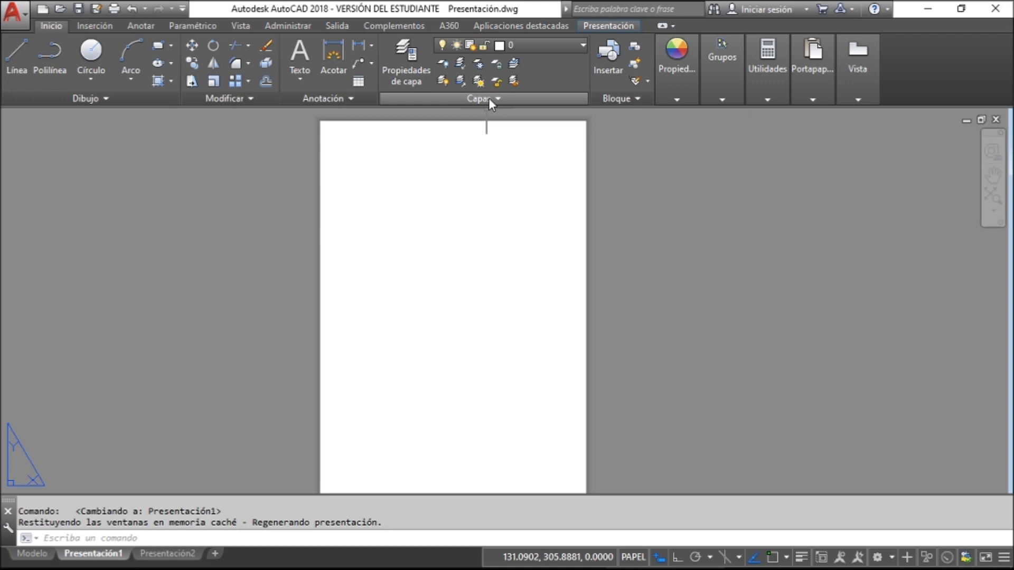
pyautogui.click(409, 81)
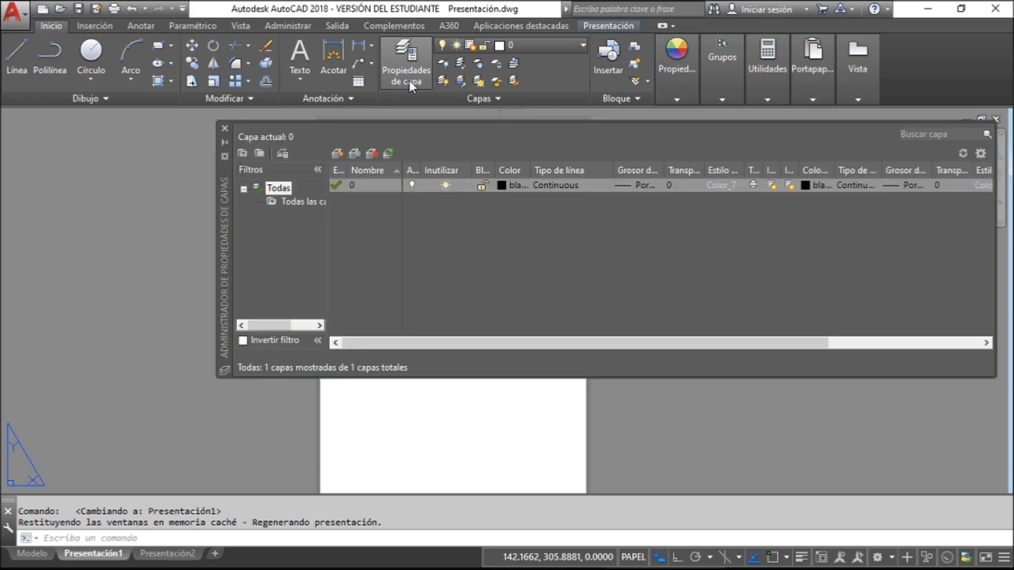
pyautogui.moveTo(224, 243); pyautogui.dragTo(55, 255)
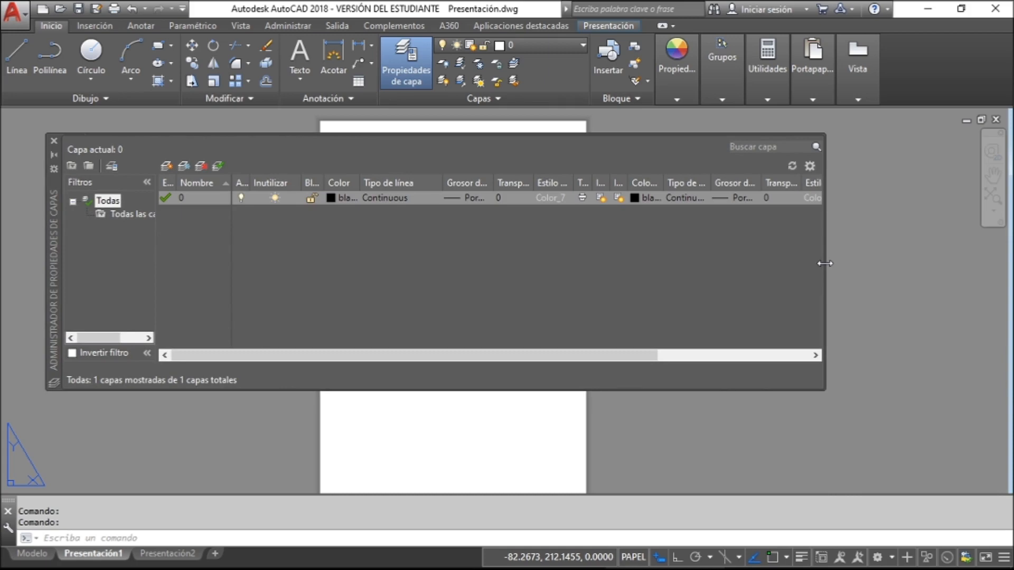
pyautogui.moveTo(824, 263); pyautogui.dragTo(933, 262)
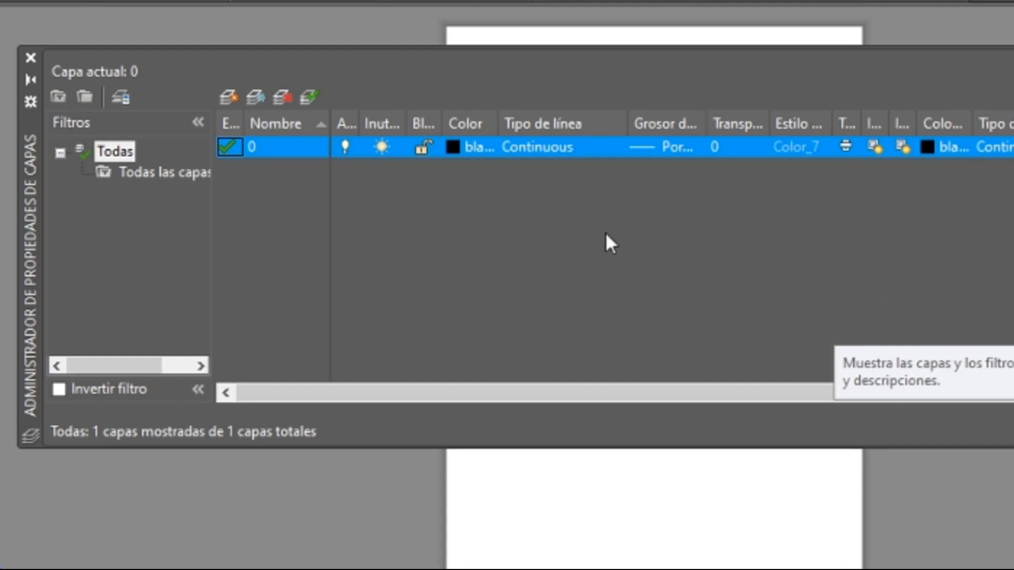
# Create a new layer named Textos and set its color to red (rojo).
pyautogui.click(226, 95)
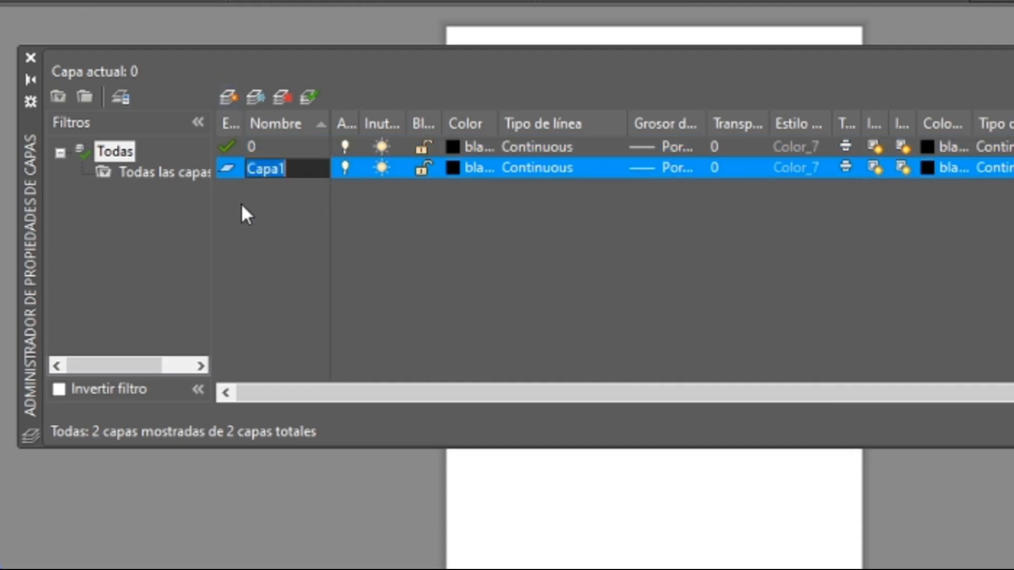
pyautogui.write('Texto')
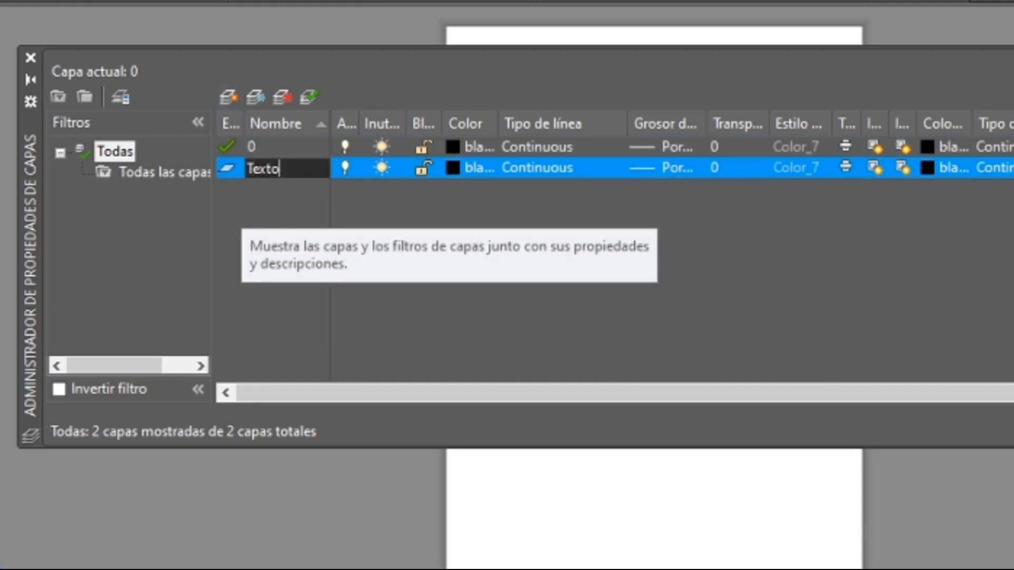
pyautogui.write('s')
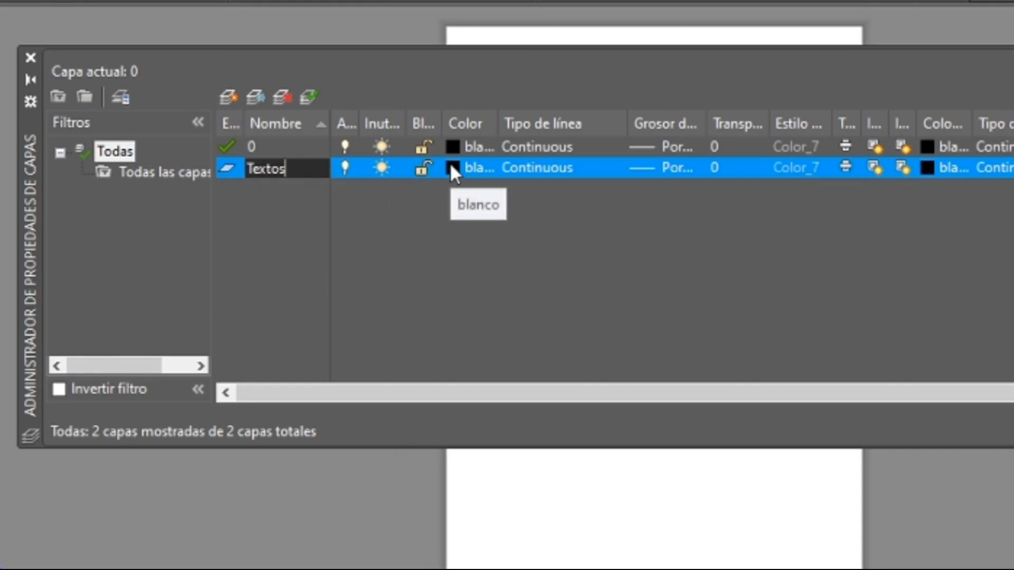
pyautogui.click(453, 164)
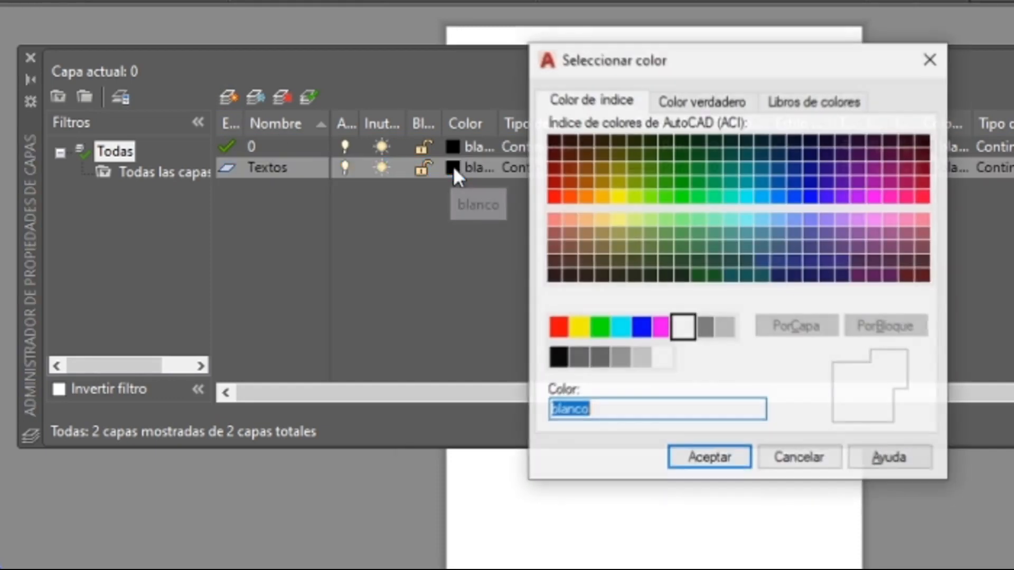
pyautogui.click(560, 327)
pyautogui.click(703, 459)
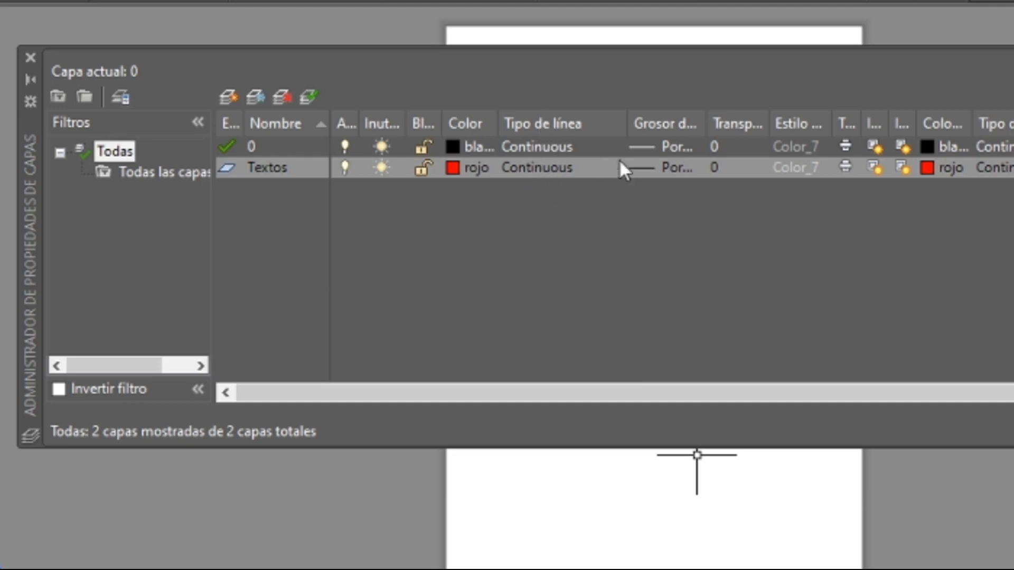
# Set the lineweight of the Textos layer to 0.15 mm.
pyautogui.click(670, 168)
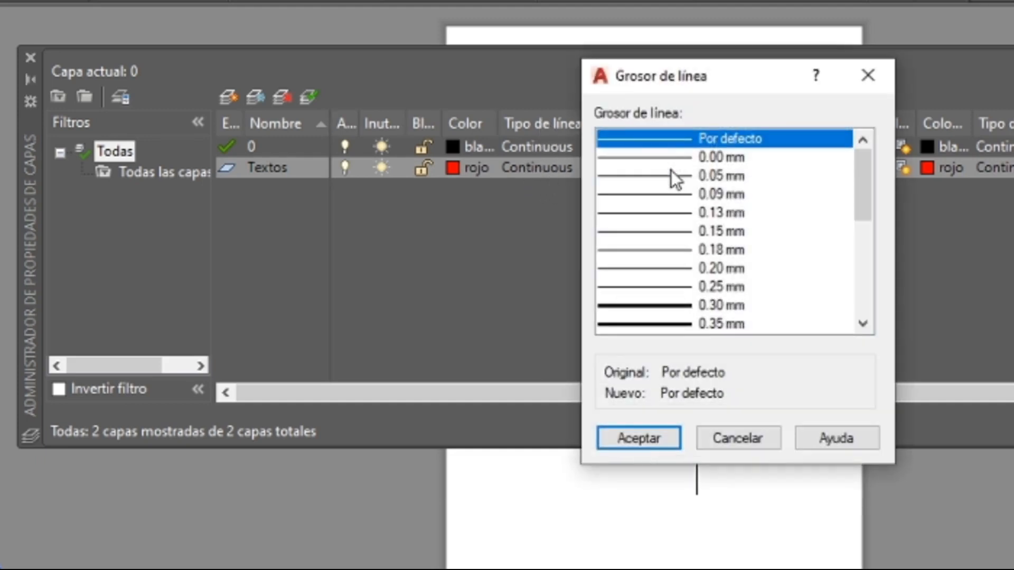
pyautogui.click(695, 232)
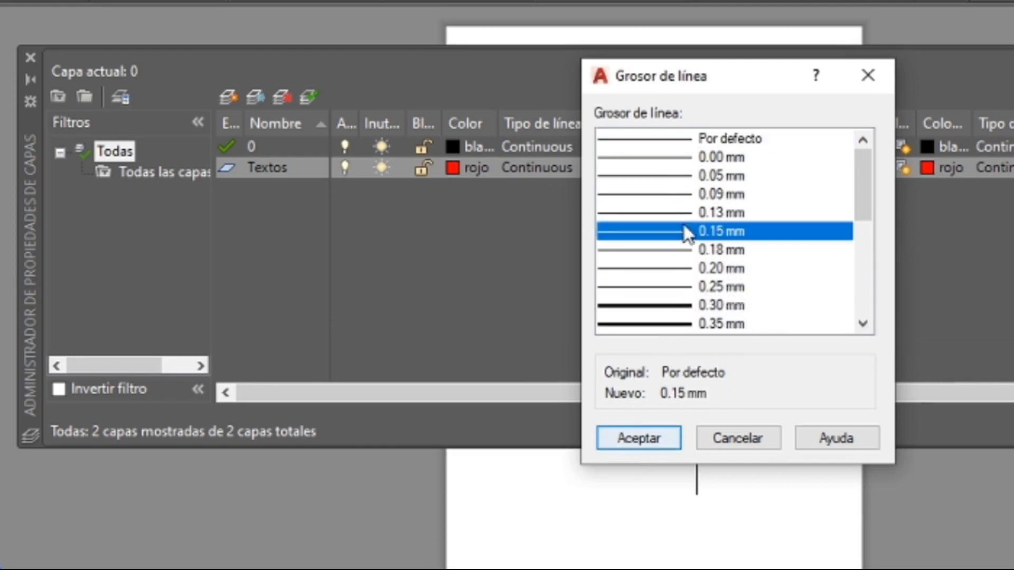
pyautogui.click(648, 438)
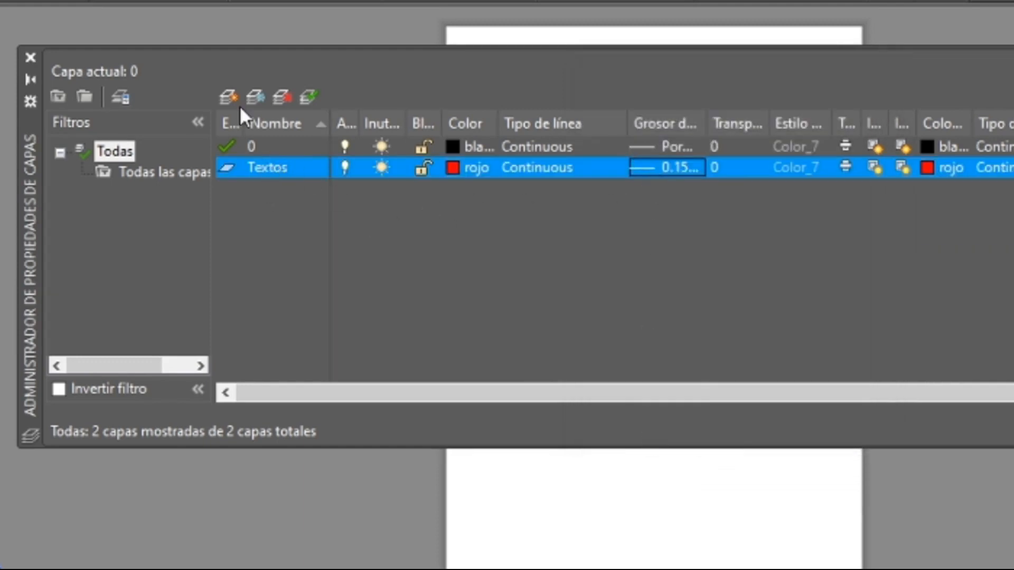
# Create a new layer named Recuadro and set its color to green (verde).
pyautogui.click(226, 95)
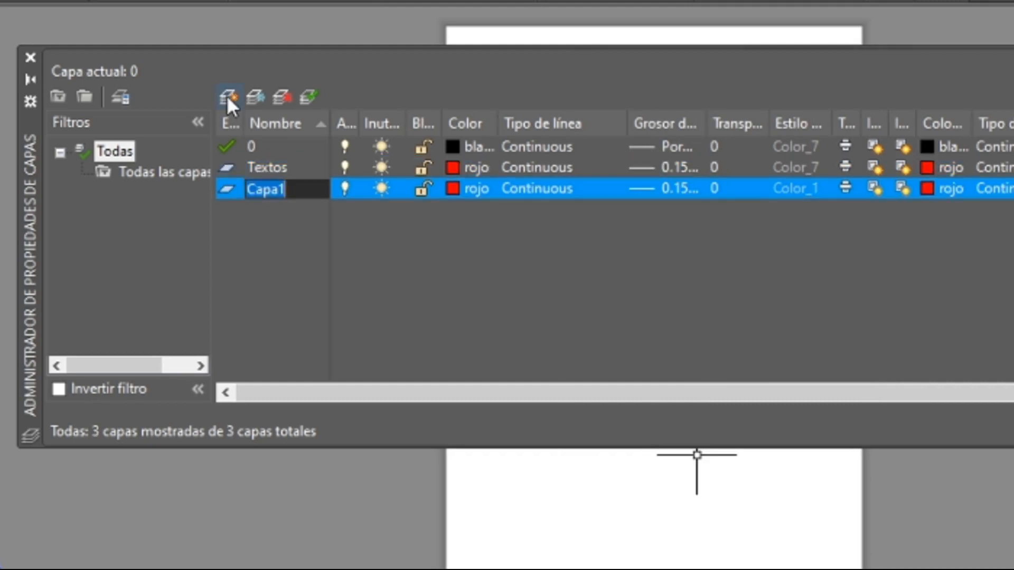
pyautogui.write('Recuadro')
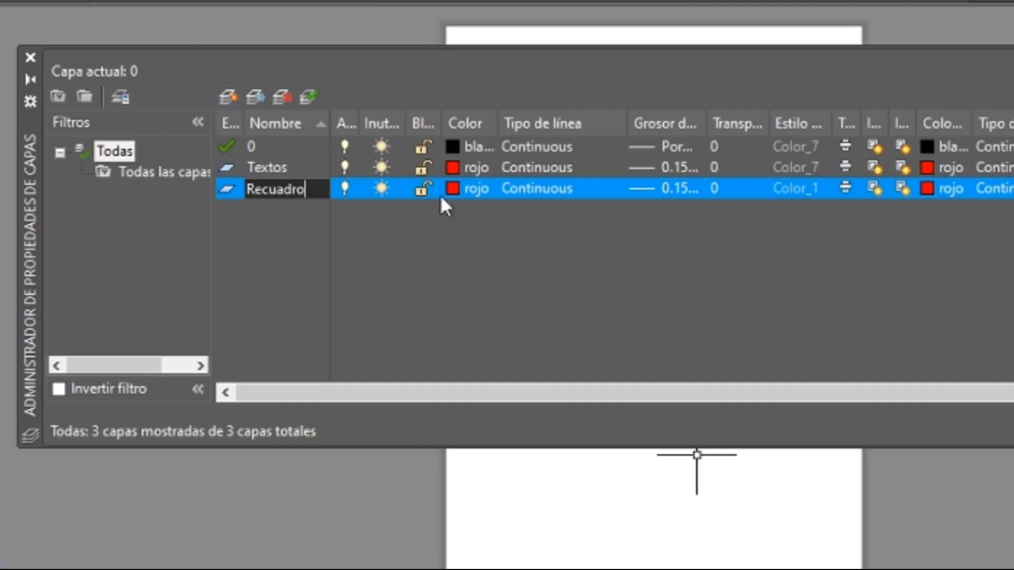
pyautogui.press('Return')
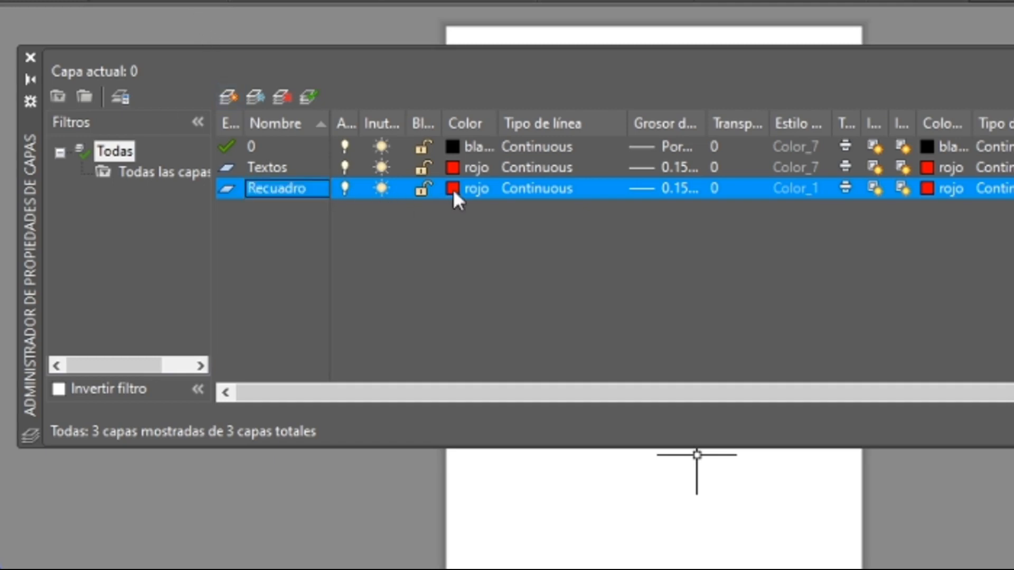
pyautogui.click(452, 188)
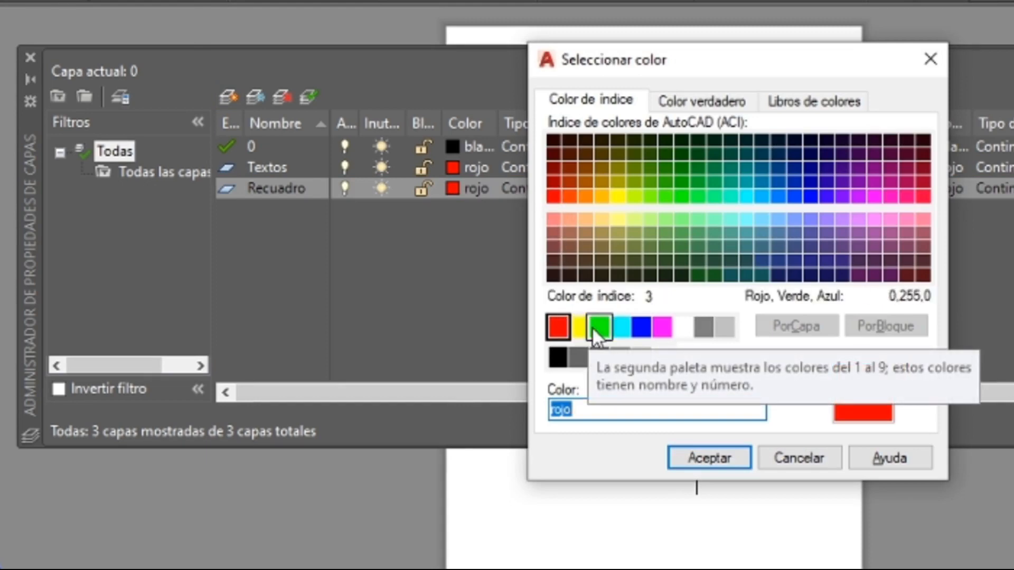
pyautogui.click(592, 329)
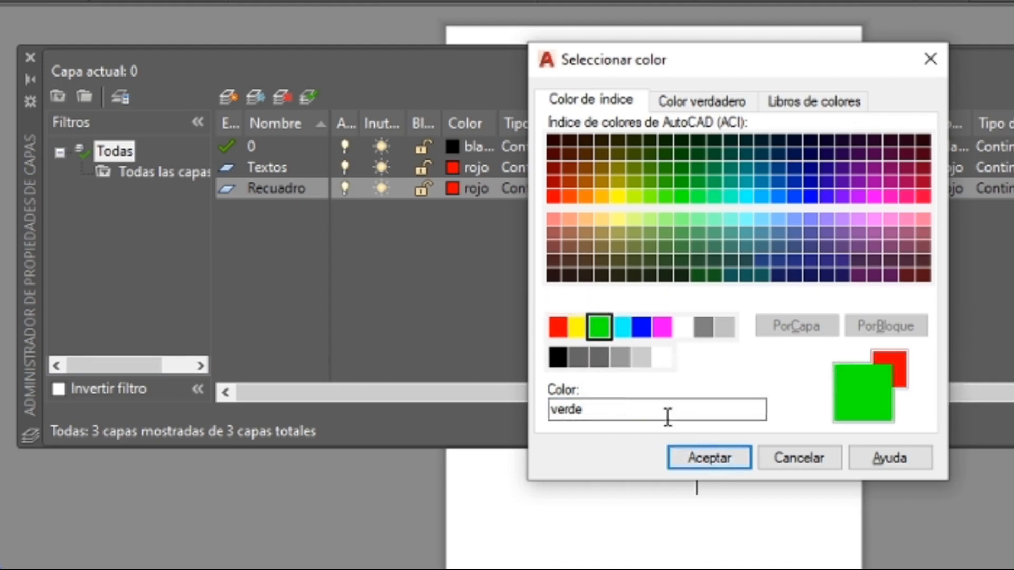
pyautogui.click(705, 457)
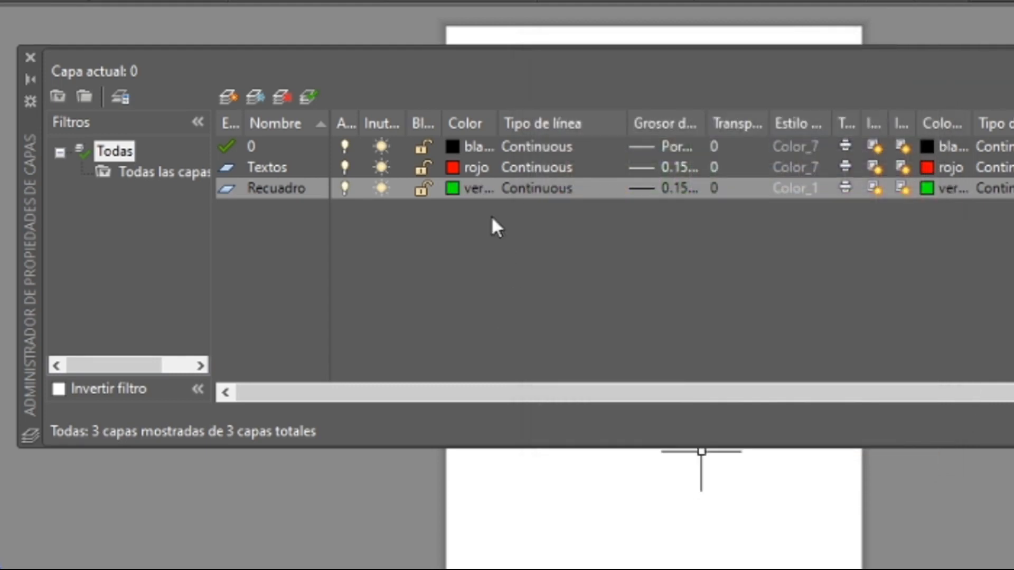
# Set the lineweight of the Recuadro layer to 0.70 mm.
pyautogui.click(663, 191)
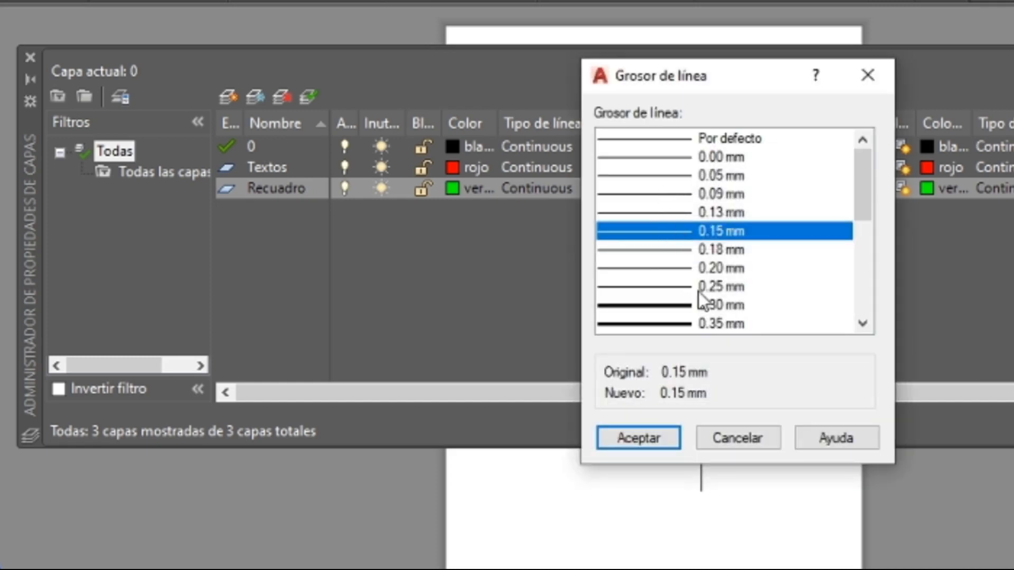
pyautogui.scroll(-1, 701, 292)
pyautogui.scroll(-5, 718, 303)
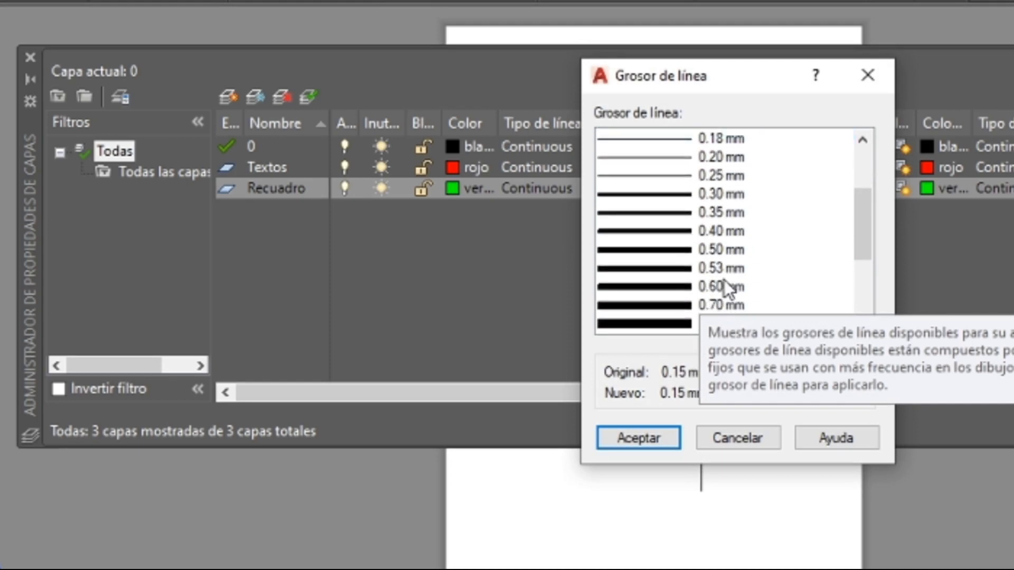
pyautogui.click(723, 305)
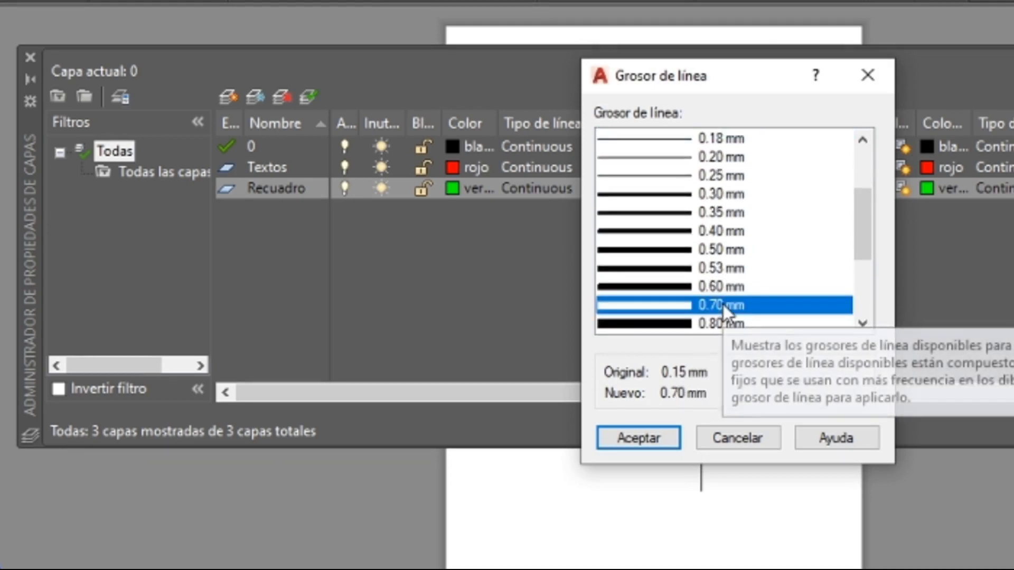
pyautogui.click(652, 443)
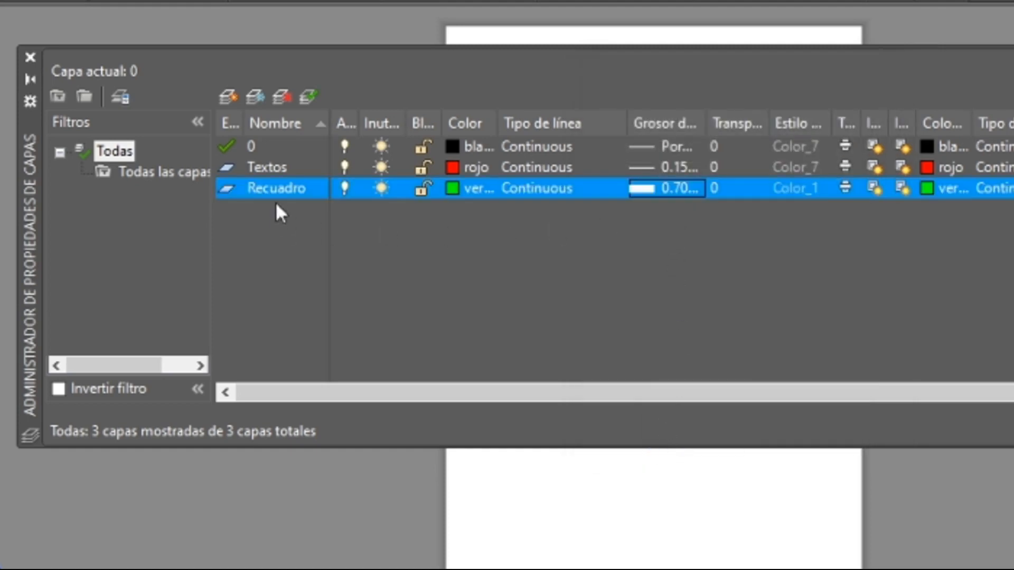
# Create a new layer named Ejes and set its color to blue (azul).
pyautogui.click(227, 97)
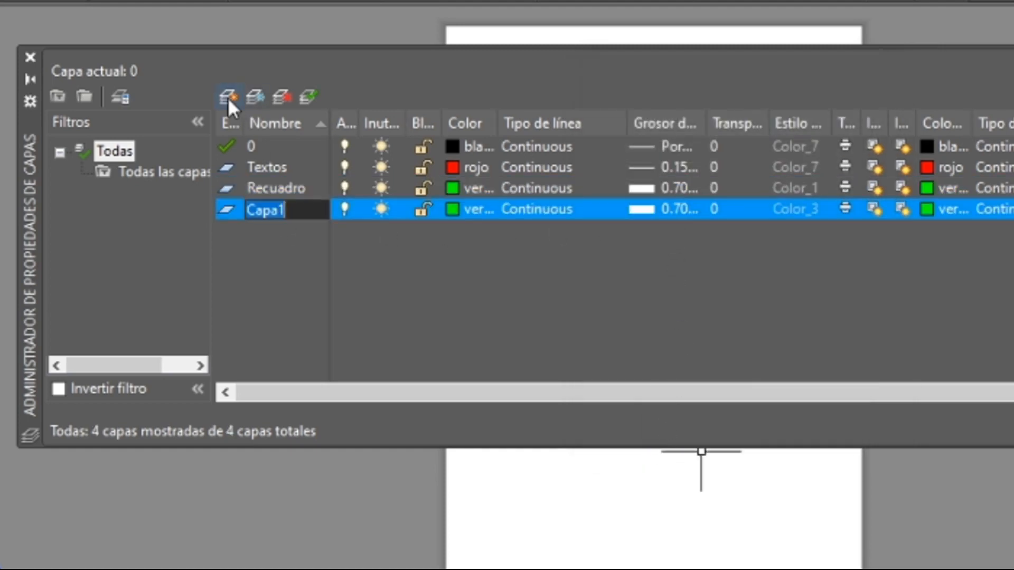
pyautogui.write('Ejes')
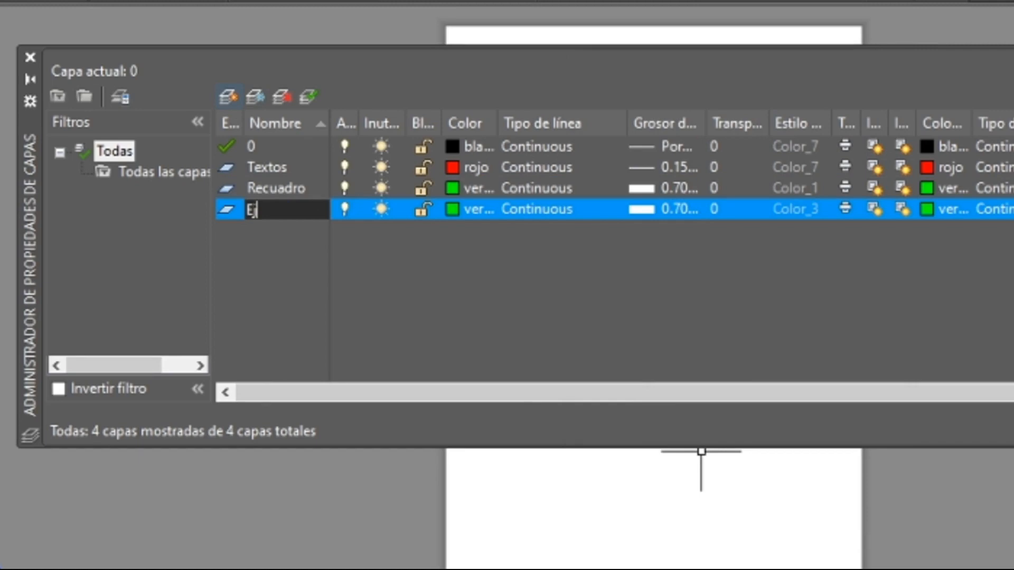
pyautogui.click(467, 208)
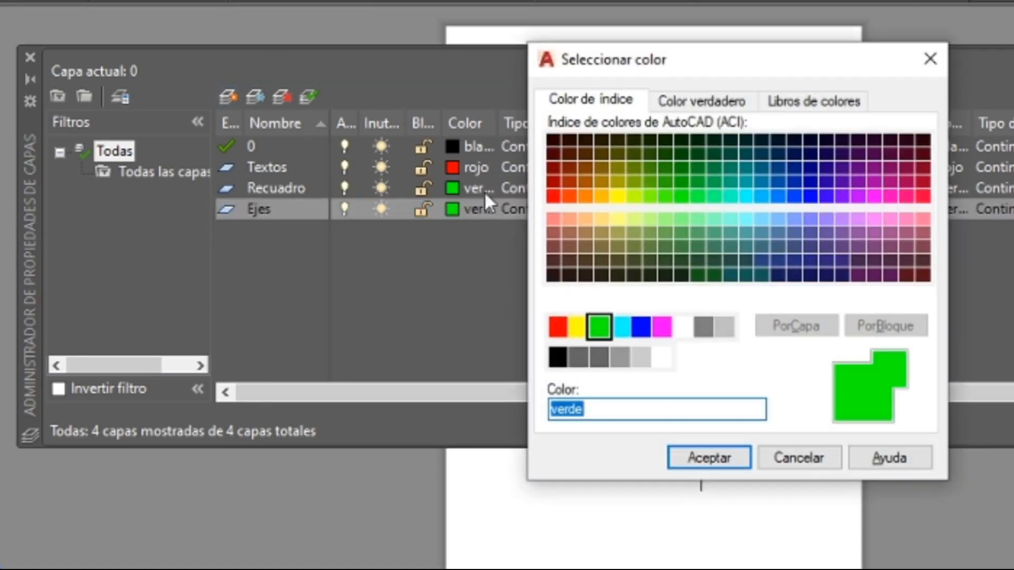
pyautogui.click(625, 327)
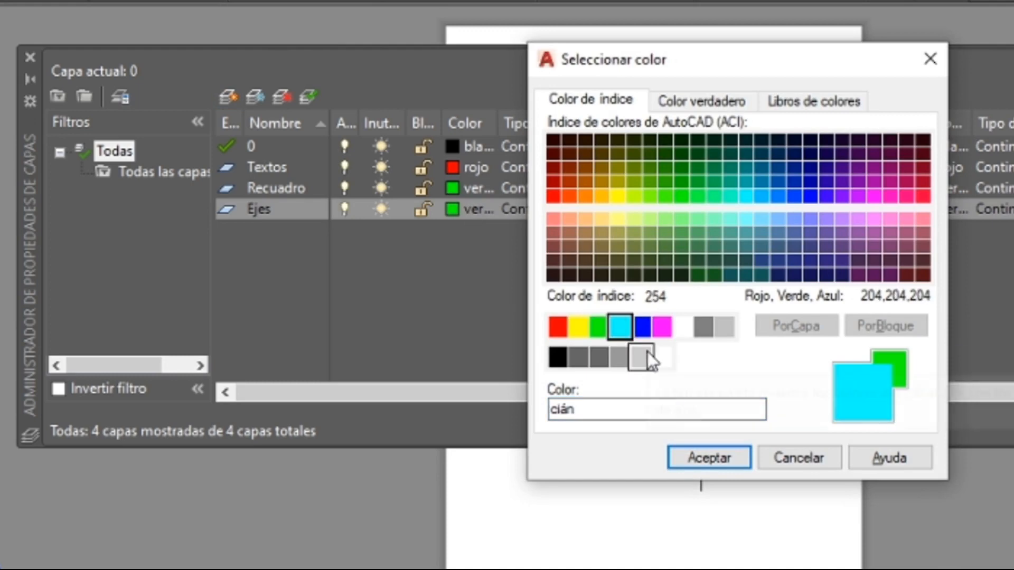
pyautogui.click(644, 329)
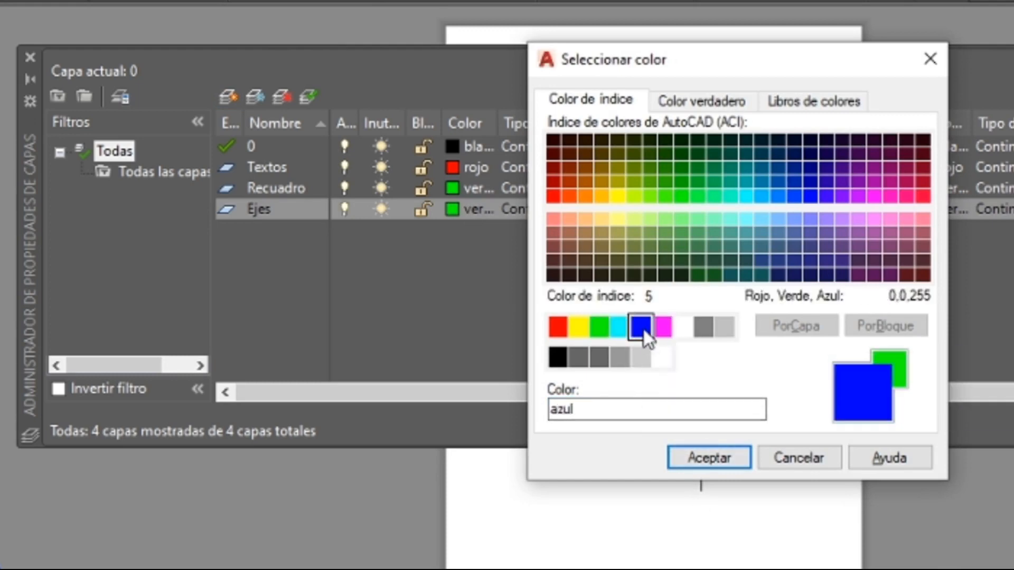
pyautogui.click(693, 457)
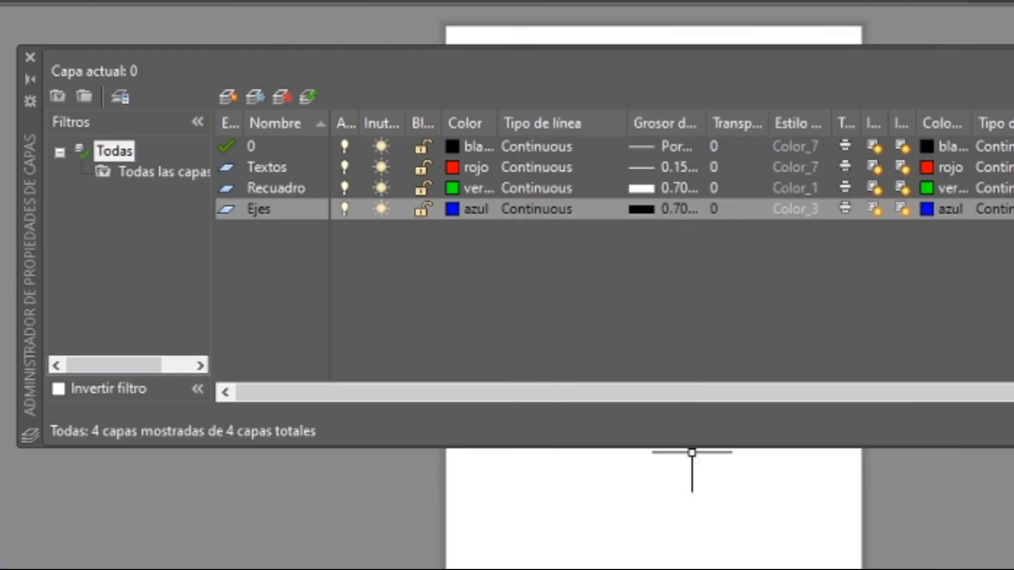
# Load the ACAD_ISO08W100 linetype from acadiso.lin and assign it to the Ejes layer.
pyautogui.click(518, 208)
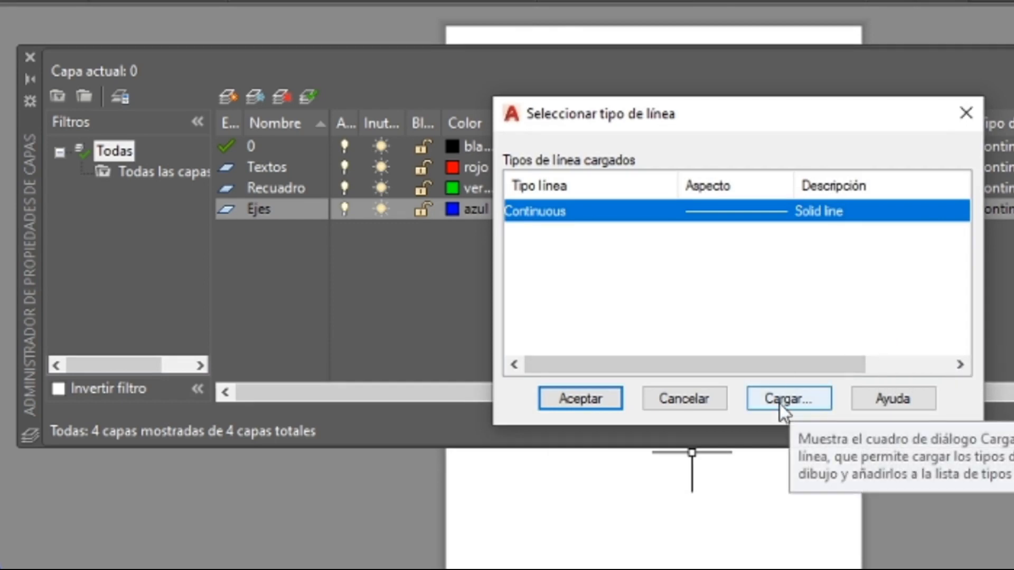
pyautogui.click(780, 405)
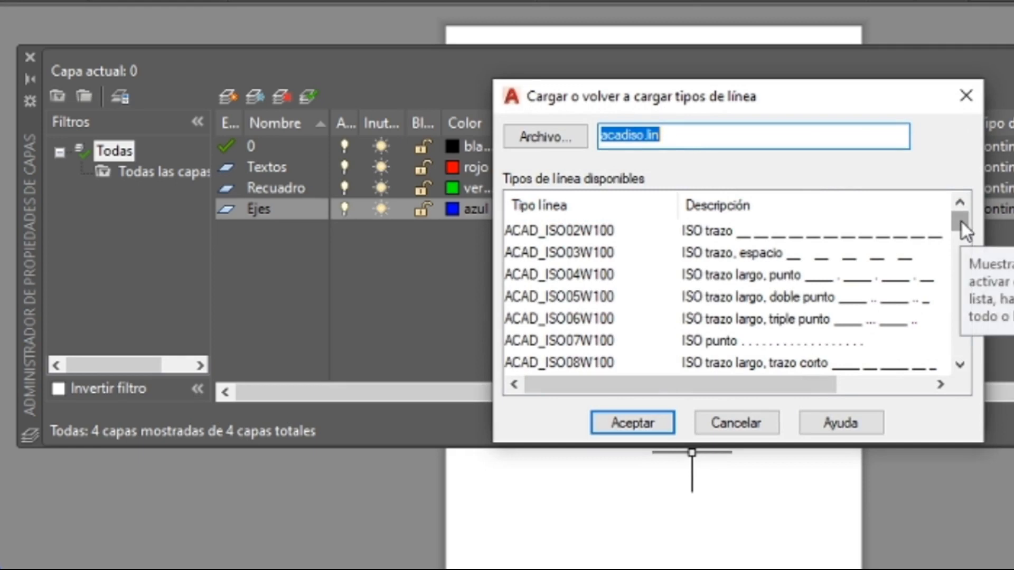
pyautogui.moveTo(961, 222); pyautogui.dragTo(961, 232)
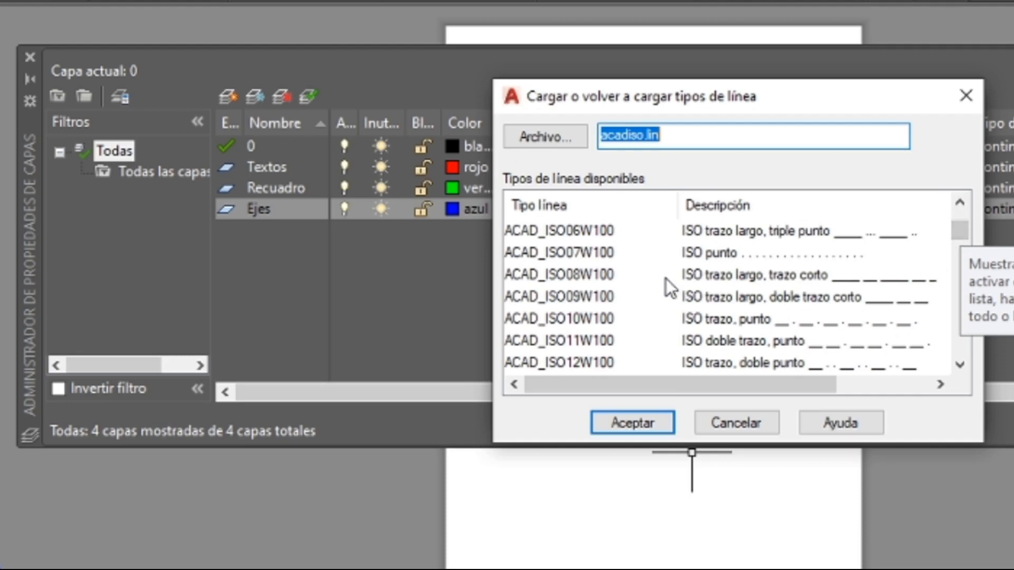
pyautogui.click(736, 275)
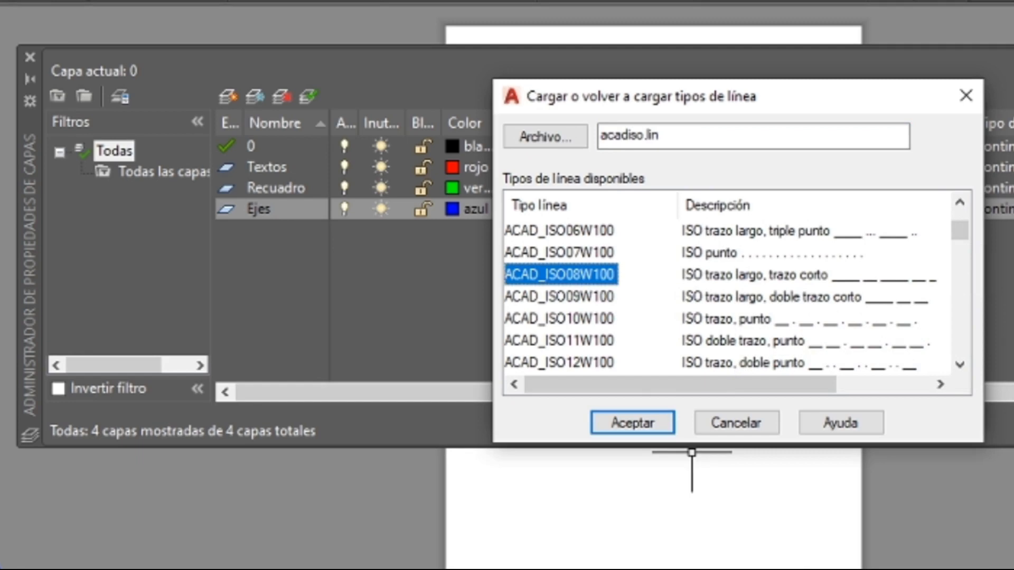
pyautogui.click(629, 420)
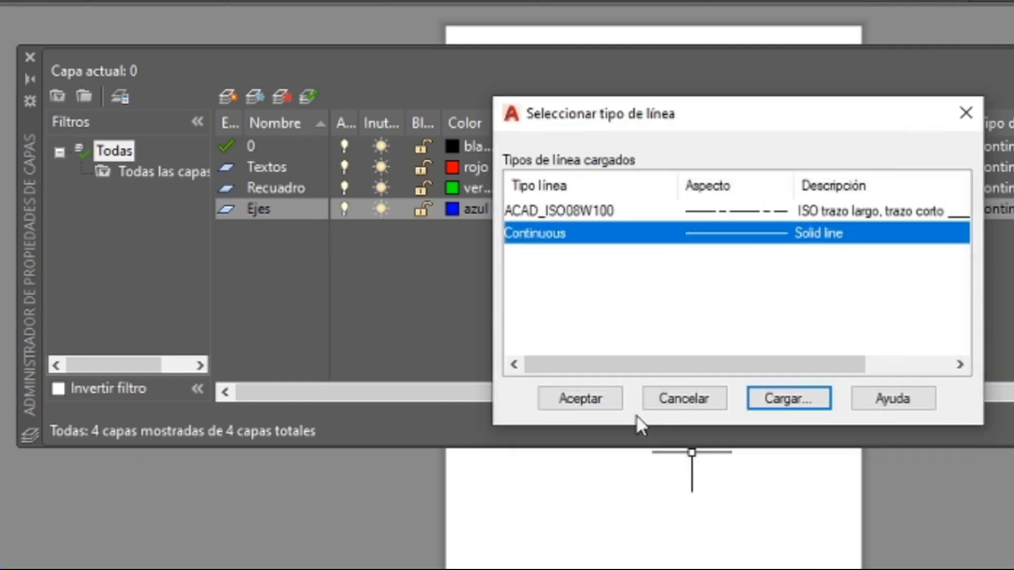
pyautogui.click(579, 210)
pyautogui.click(591, 399)
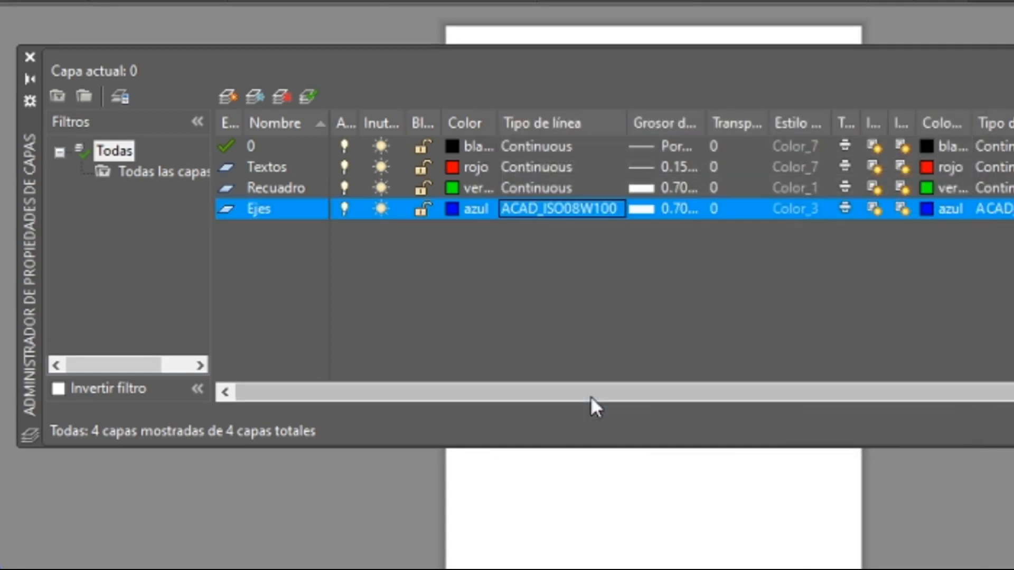
# Set the lineweight of the Ejes layer to 0.15 mm.
pyautogui.click(669, 211)
pyautogui.scroll(1, 711, 217)
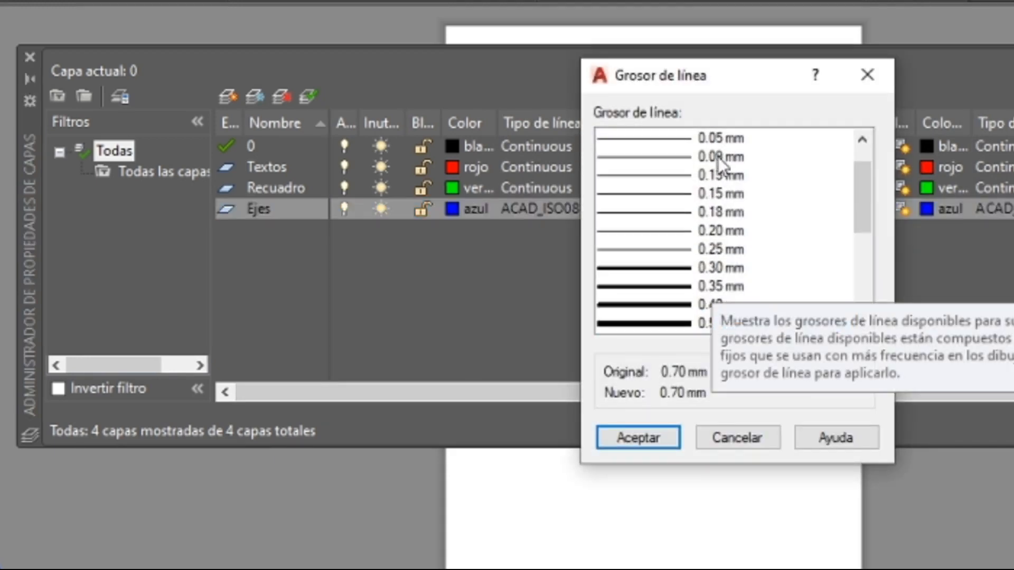
pyautogui.click(721, 194)
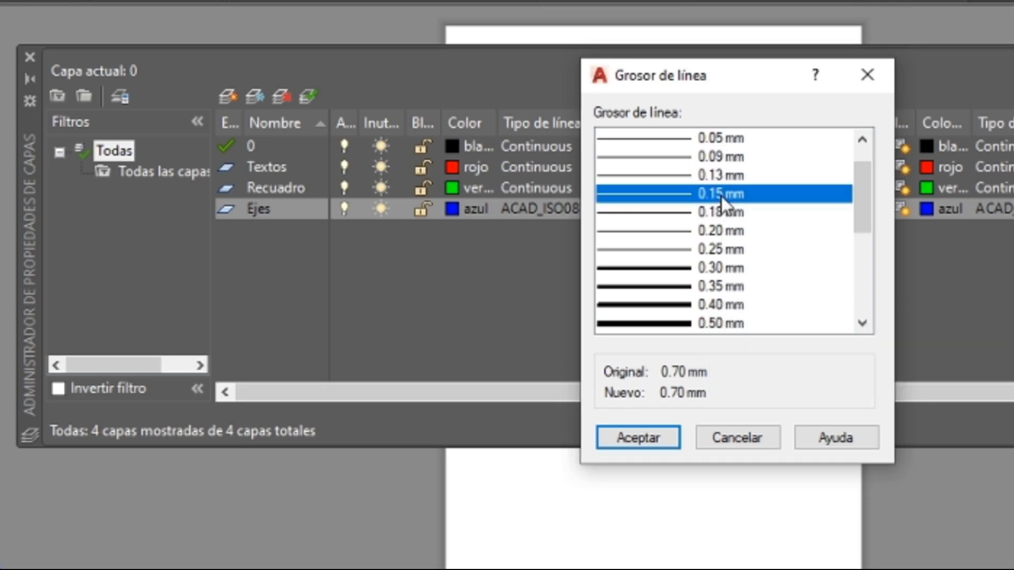
pyautogui.click(650, 440)
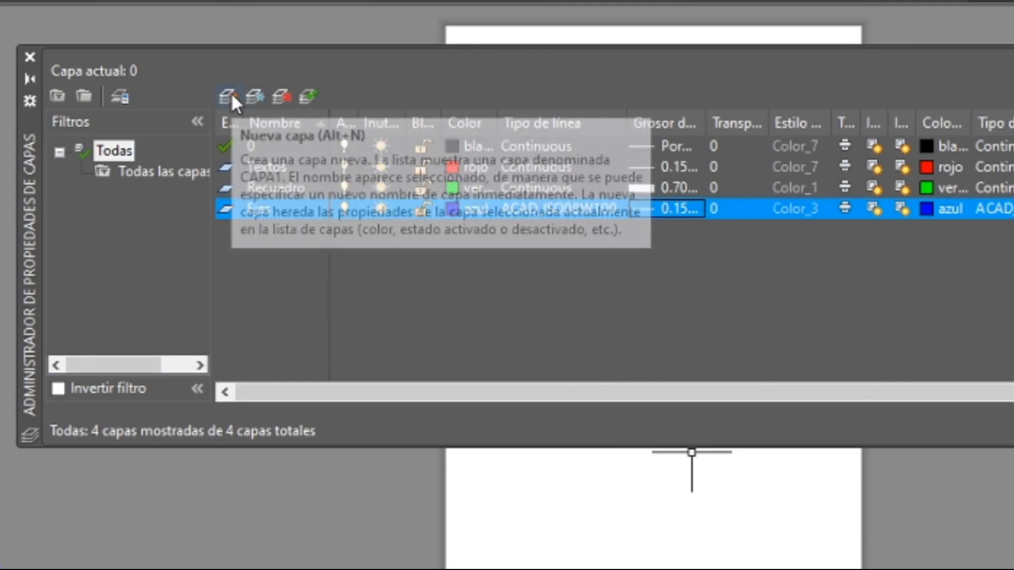
# Create a new layer named No Imprimible, widening the name column to fit, and set its color to magenta.
pyautogui.click(231, 94)
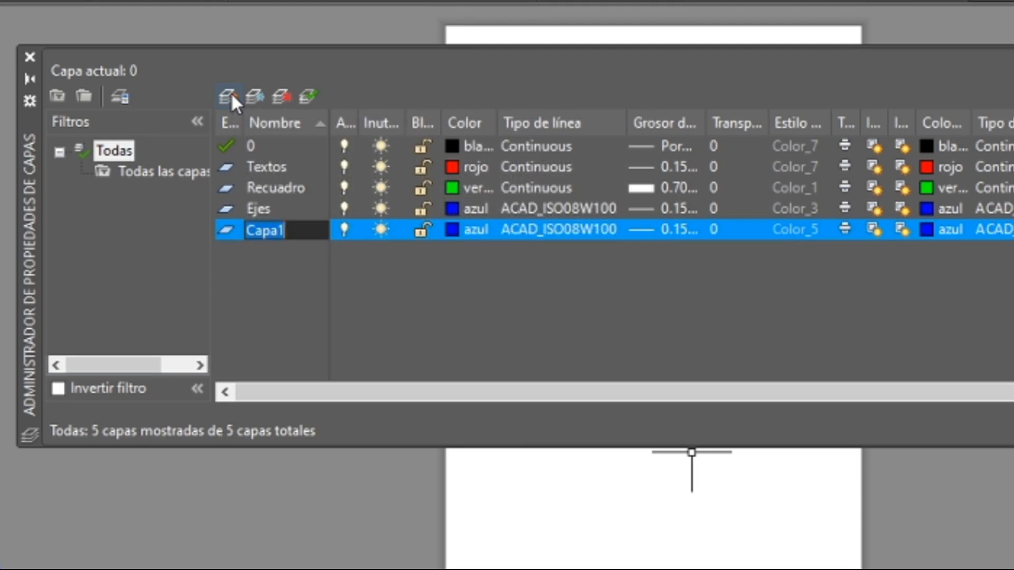
pyautogui.write('No Im')
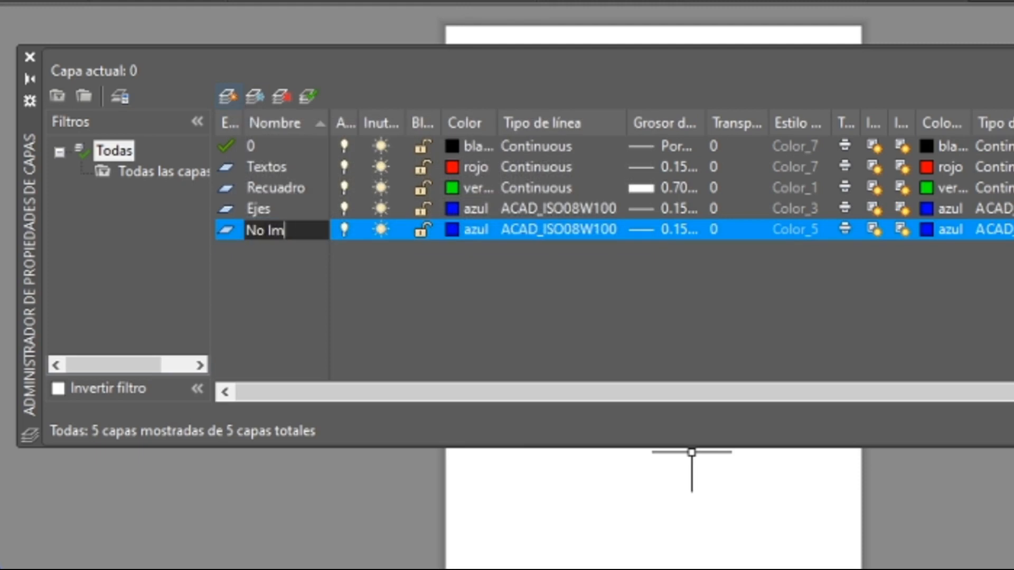
pyautogui.write('primible')
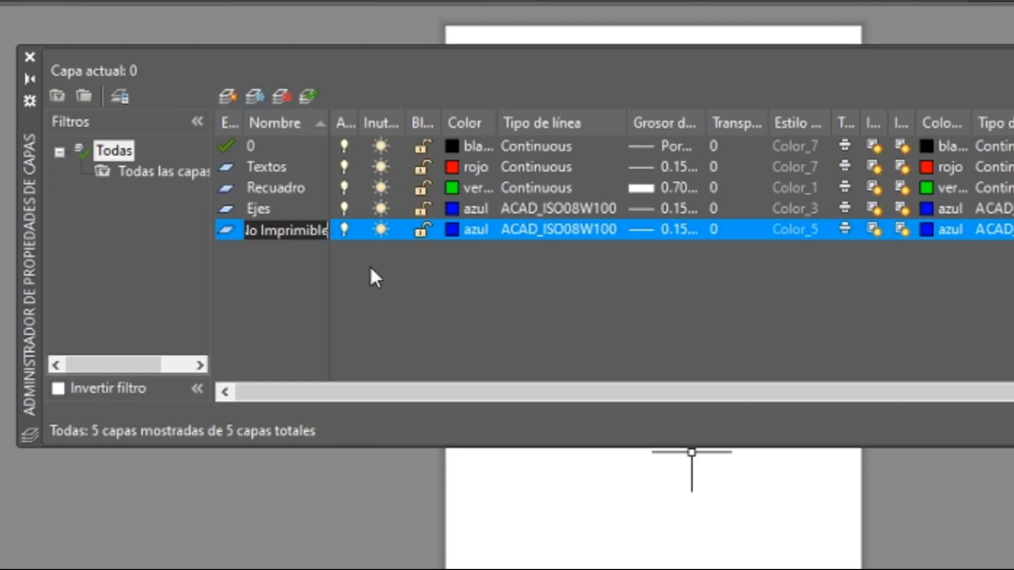
pyautogui.moveTo(329, 154); pyautogui.dragTo(346, 196)
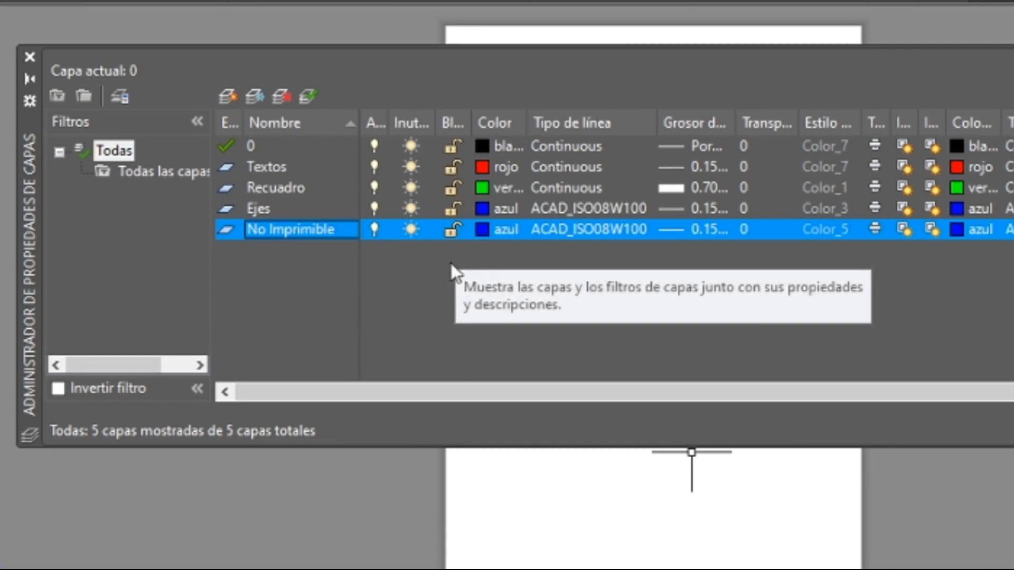
pyautogui.click(480, 230)
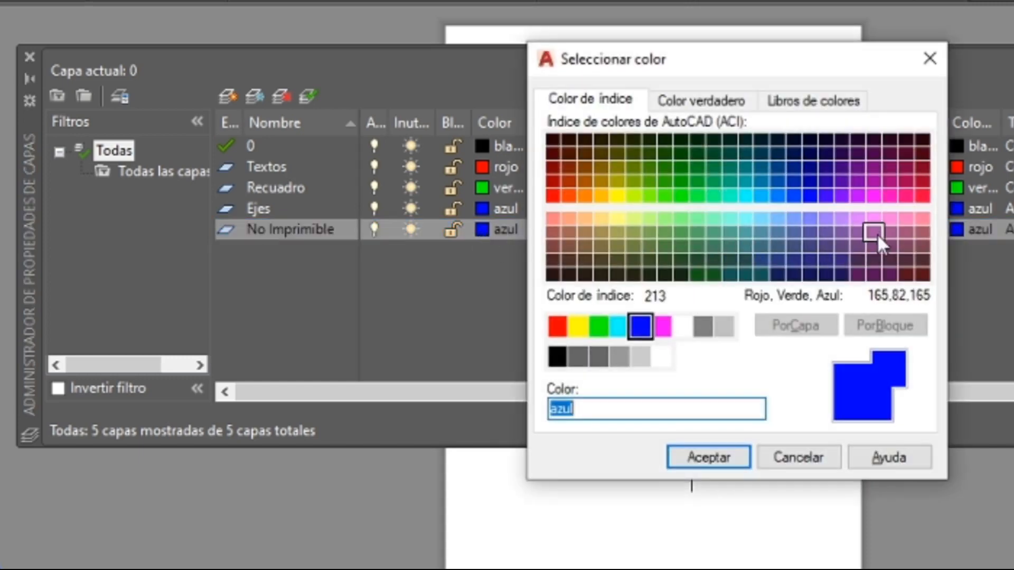
pyautogui.click(661, 323)
pyautogui.click(687, 458)
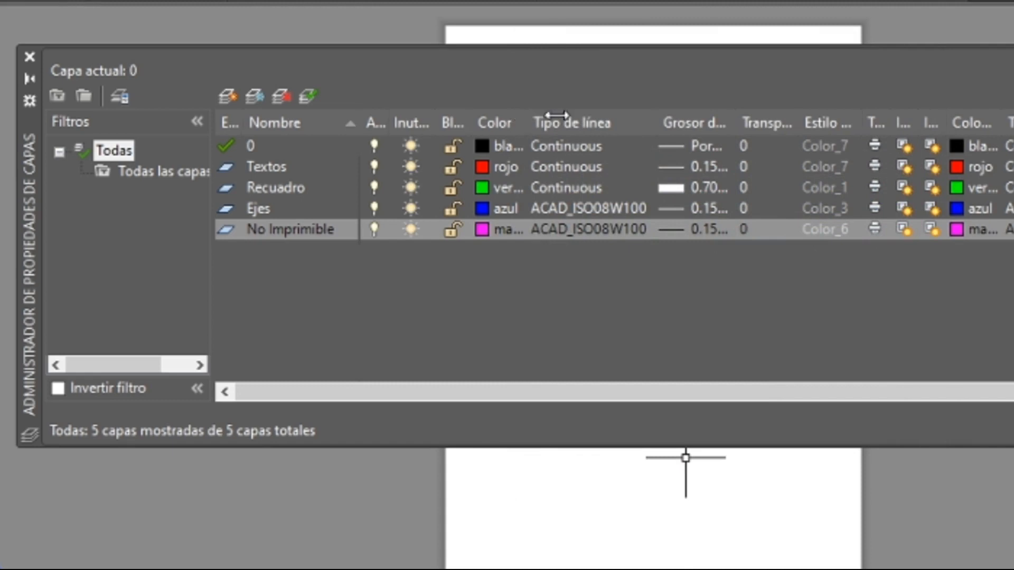
# Widen the Color and Trazar columns to show their full contents and turn off plotting for the No Imprimible layer.
pyautogui.doubleClick(522, 122)
pyautogui.click(502, 232)
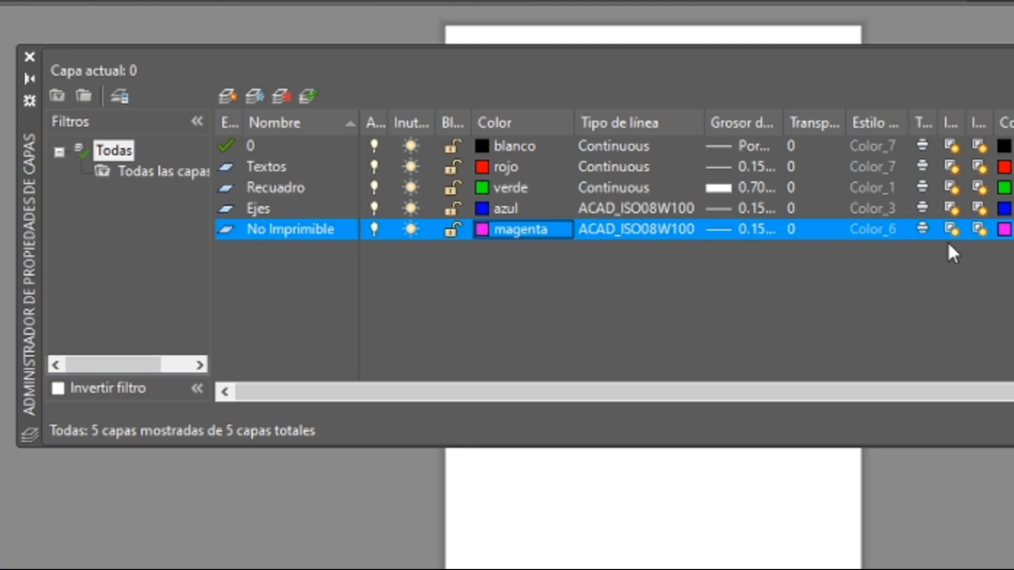
pyautogui.doubleClick(937, 123)
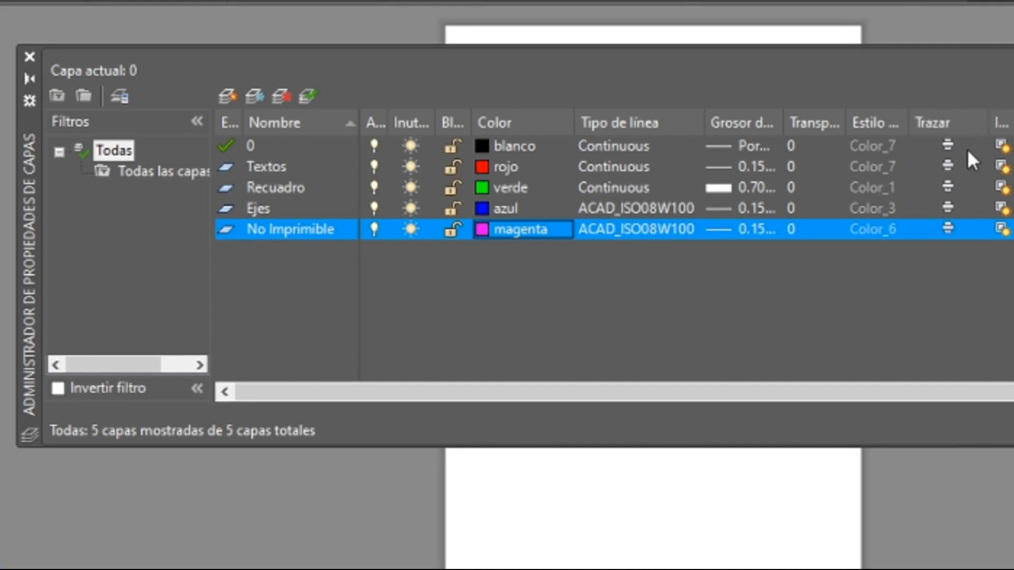
pyautogui.click(947, 233)
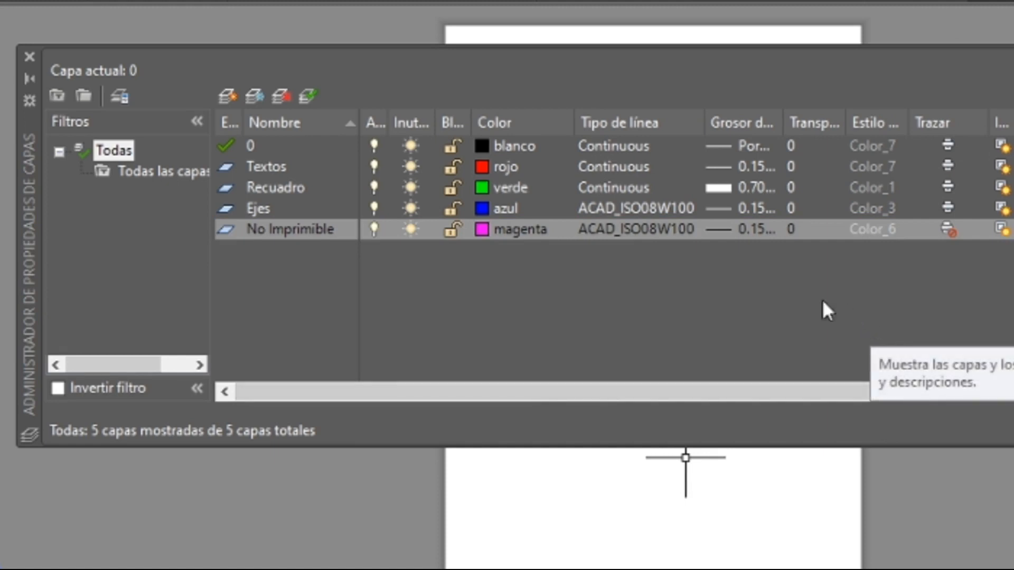
# Create a new layer named Auxiliares, based on the non-plotting layer, and set its color to orange, index 30.
pyautogui.click(227, 95)
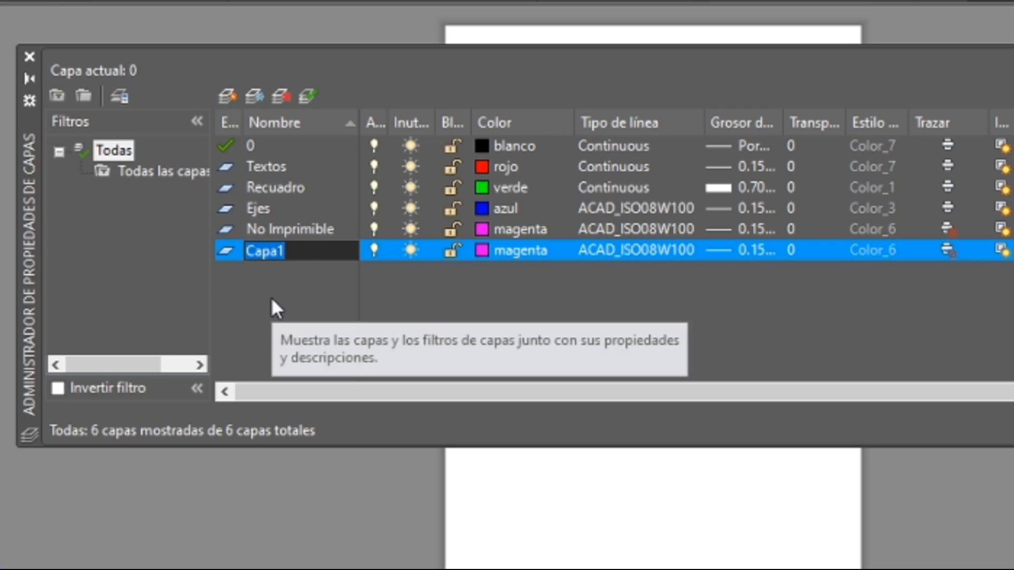
pyautogui.write('Auxiliares')
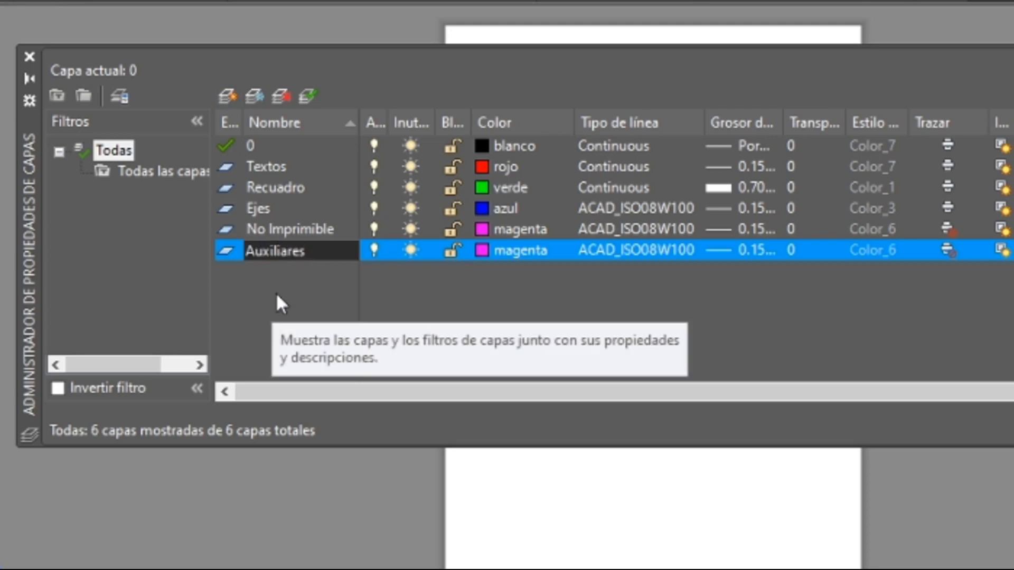
pyautogui.click(493, 254)
pyautogui.click(493, 255)
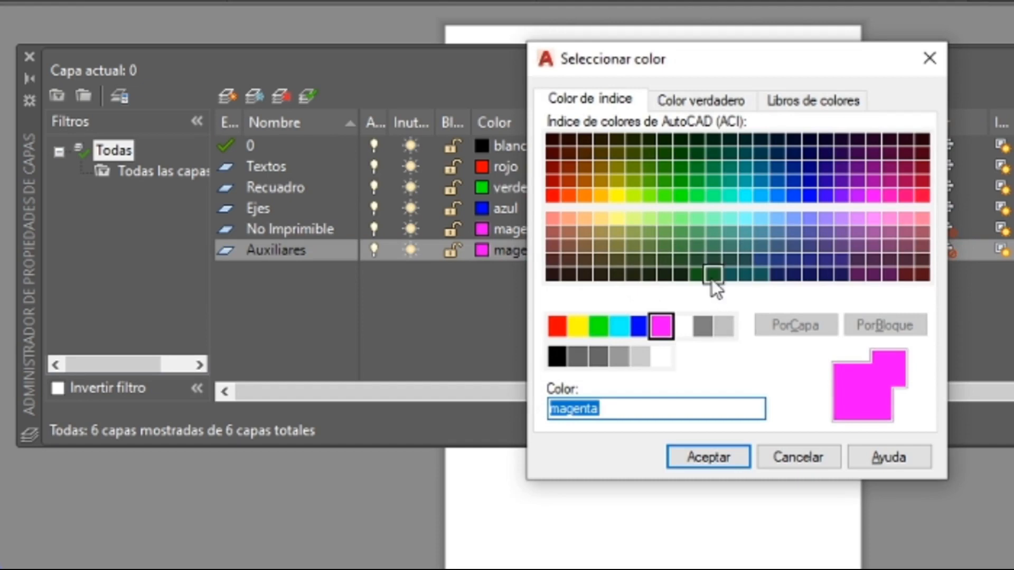
pyautogui.click(585, 197)
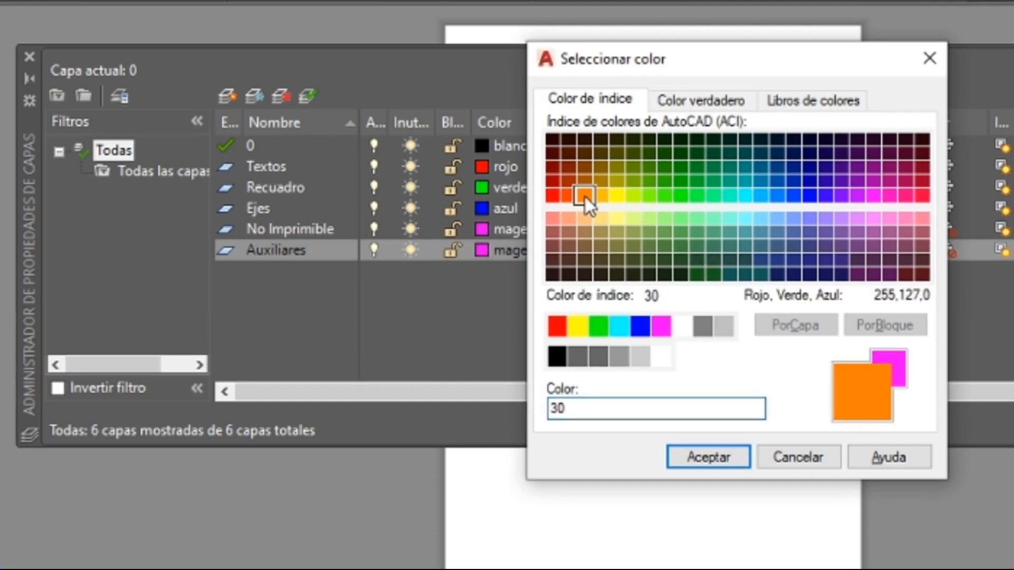
pyautogui.click(727, 459)
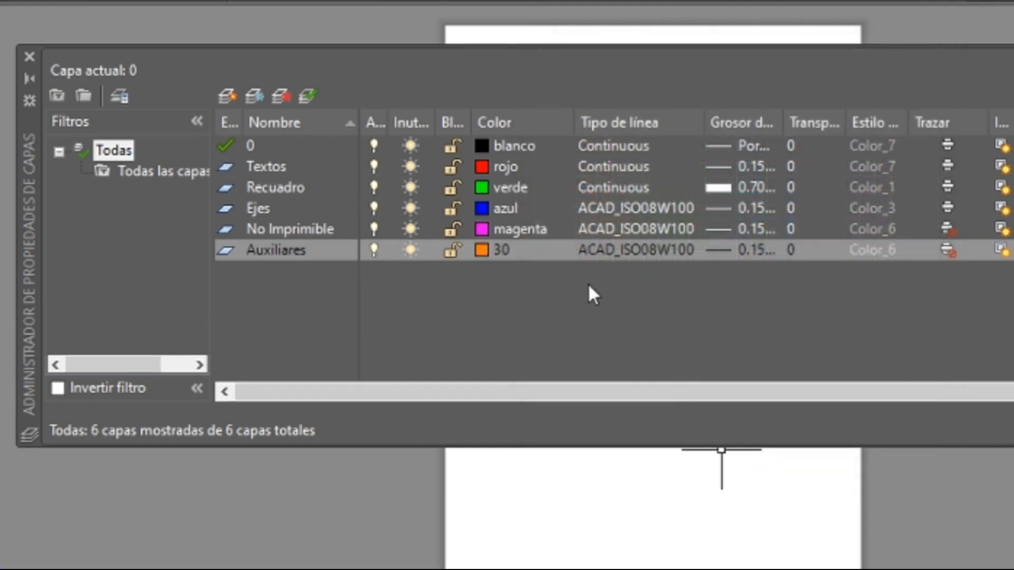
# Set the linetype of the Auxiliares and No Imprimible layers to Continuous.
pyautogui.click(616, 249)
pyautogui.click(550, 236)
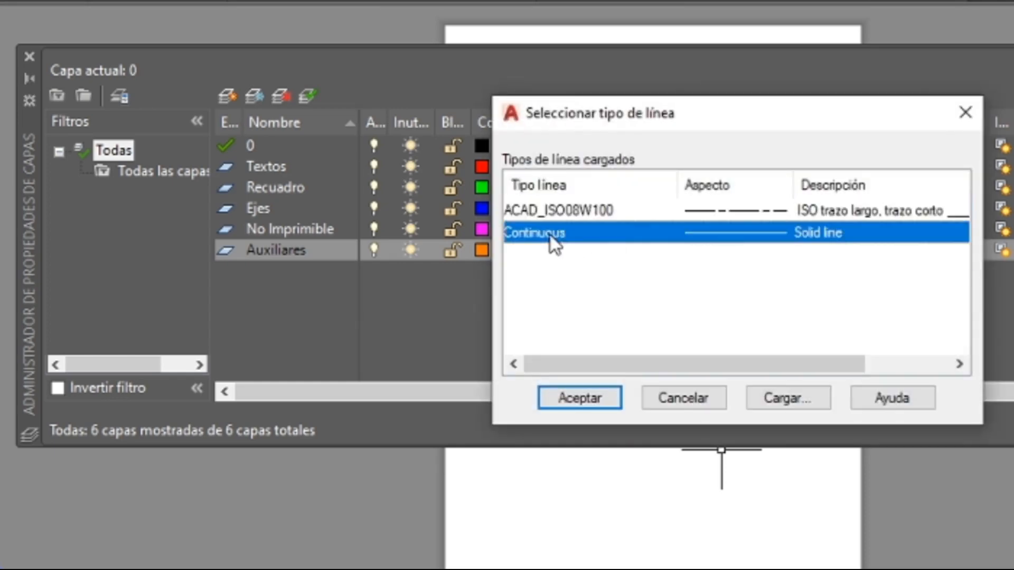
pyautogui.click(596, 401)
pyautogui.click(616, 229)
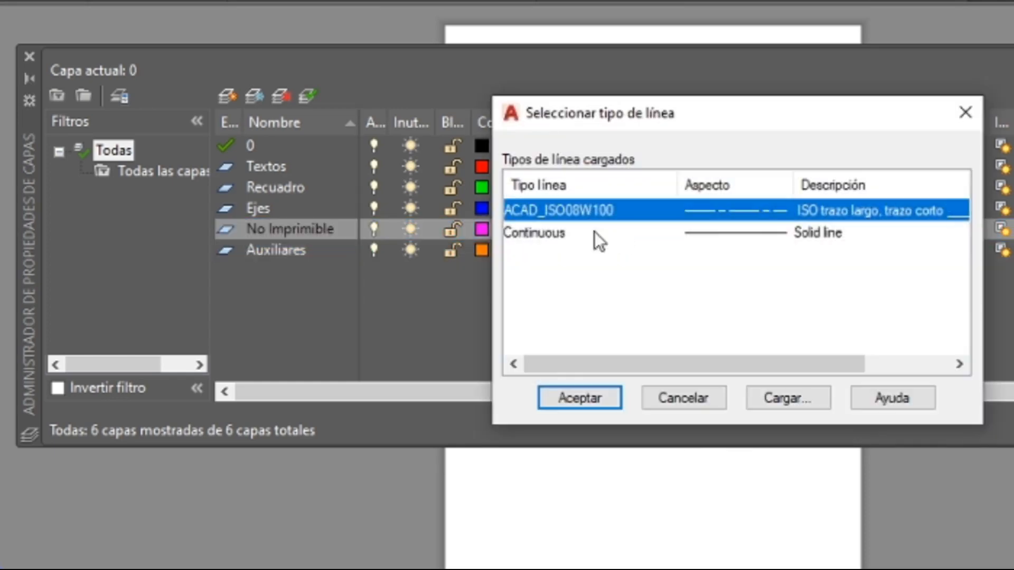
pyautogui.click(568, 235)
pyautogui.click(594, 401)
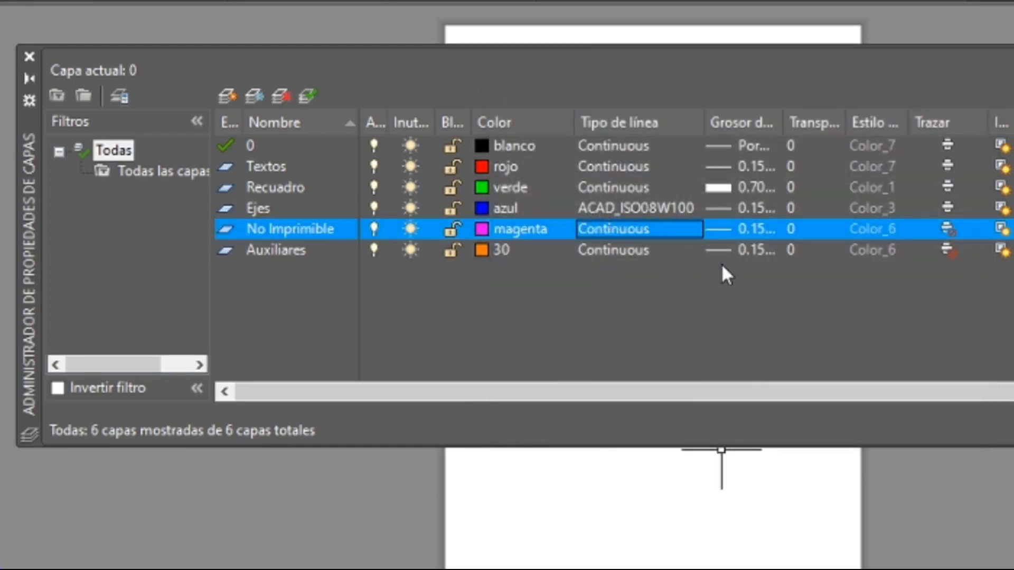
# Set the lineweight of the Auxiliares layer to 0.05 mm.
pyautogui.click(739, 251)
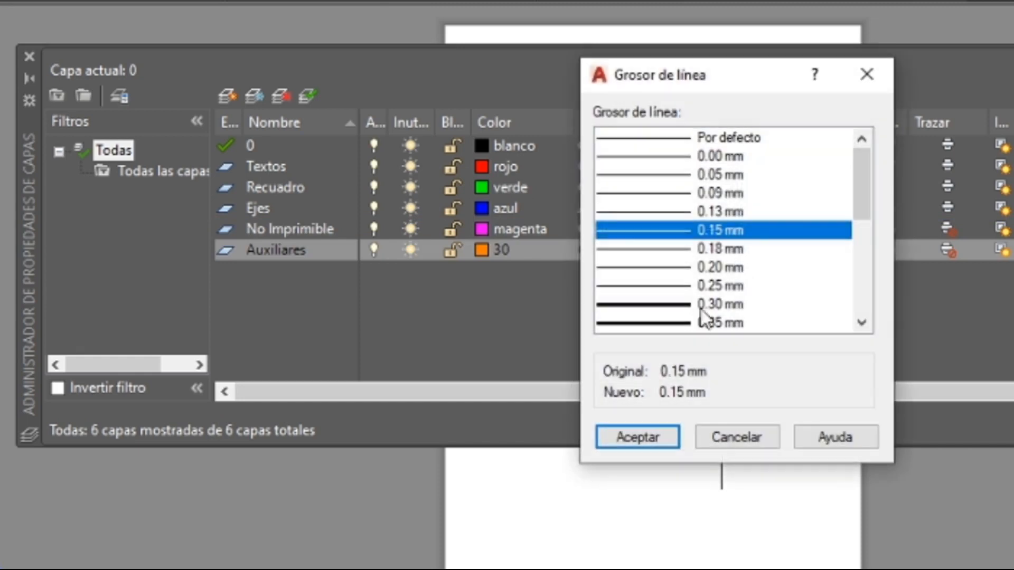
pyautogui.click(718, 175)
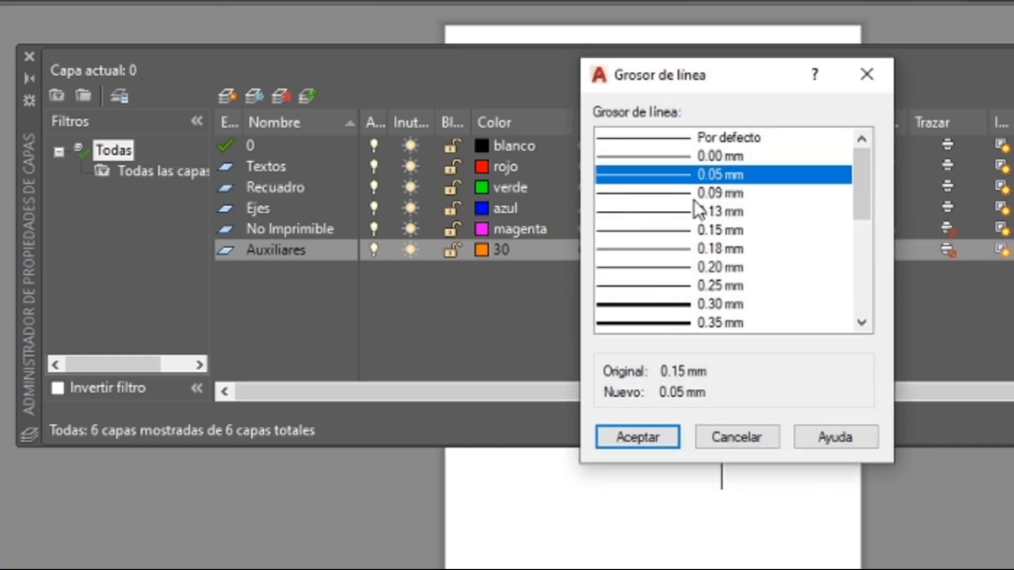
pyautogui.click(637, 438)
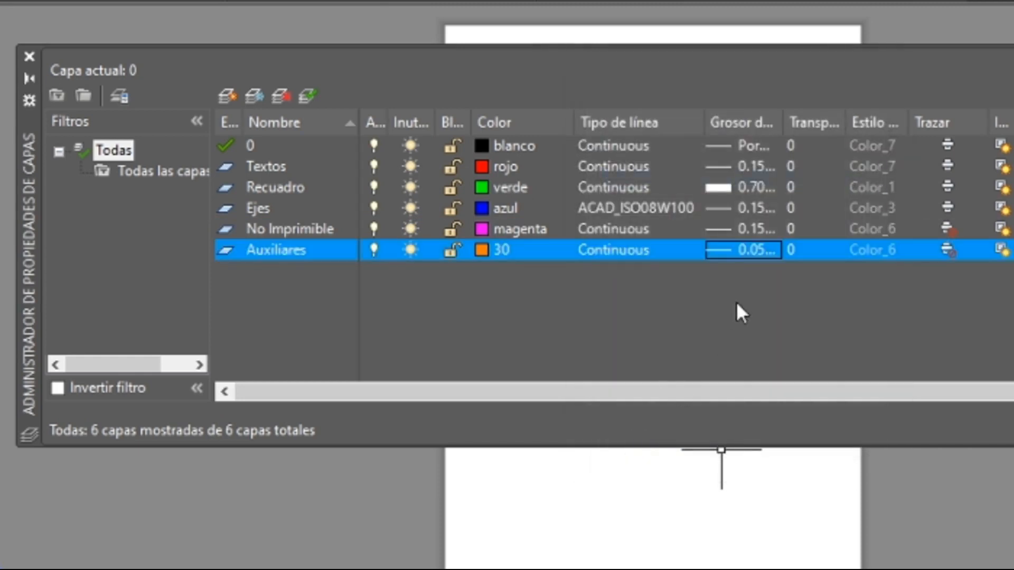
# Turn plotting back on for the Auxiliares layer and make Recuadro the current layer.
pyautogui.click(946, 250)
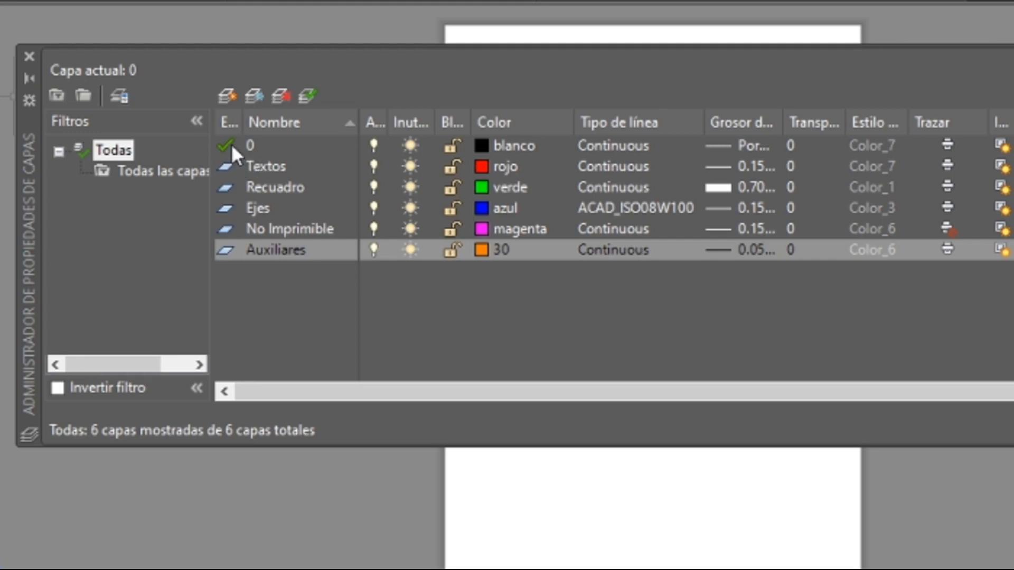
pyautogui.doubleClick(224, 166)
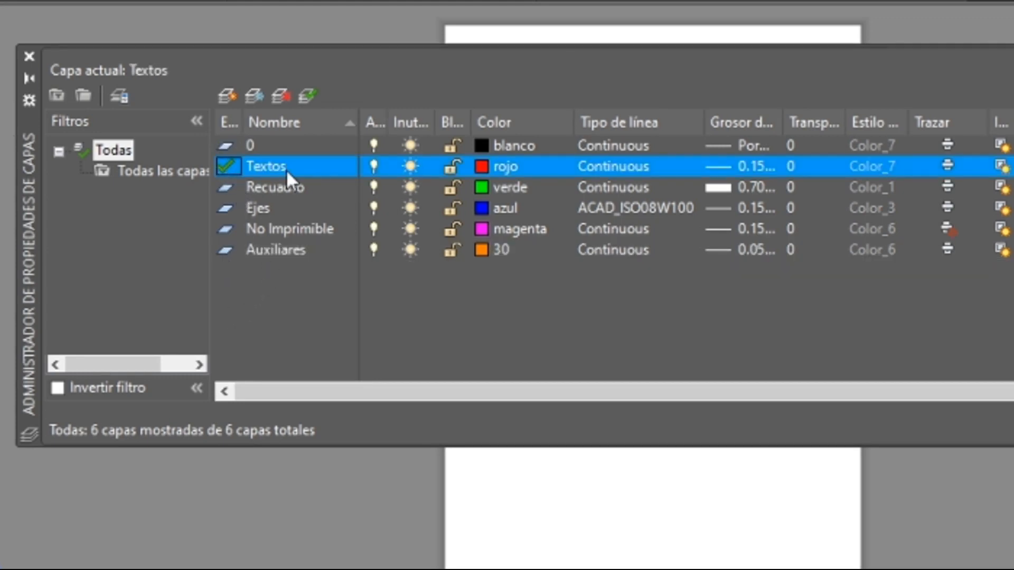
pyautogui.doubleClick(226, 188)
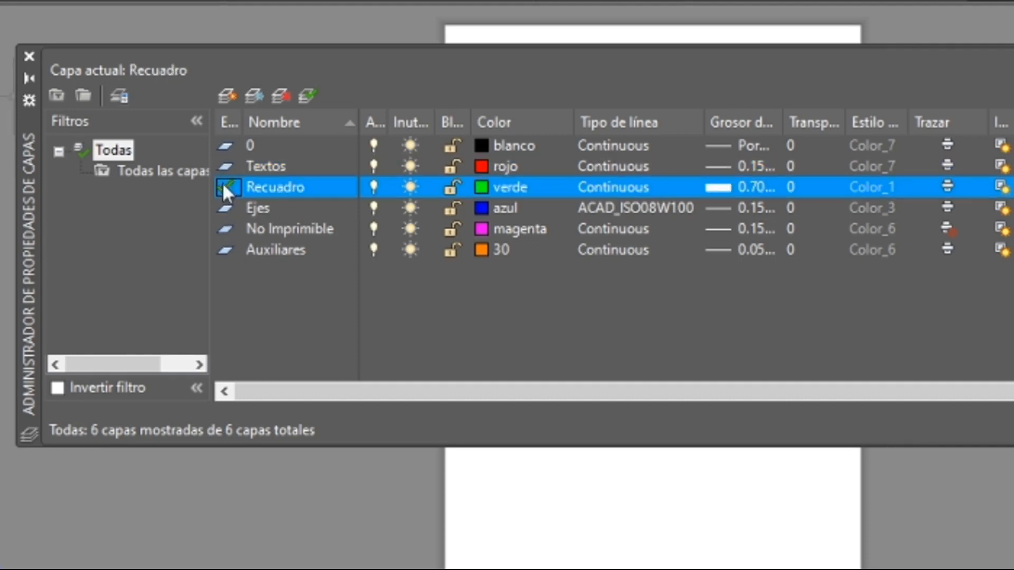
pyautogui.click(29, 56)
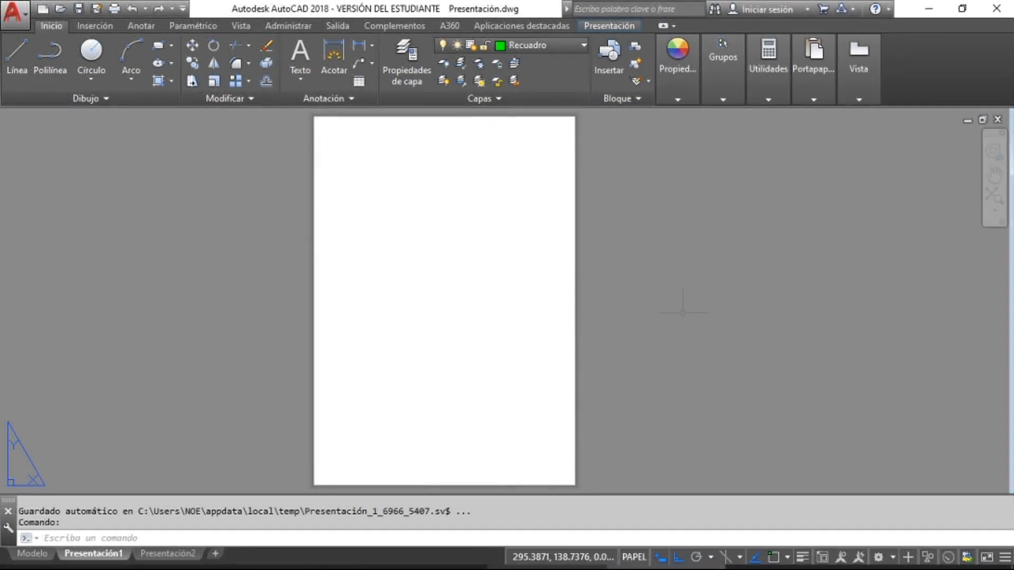
# Draw the sheet frame as a rectangle starting at 25,10 and measuring 175 by 277 mm.
pyautogui.click(156, 48)
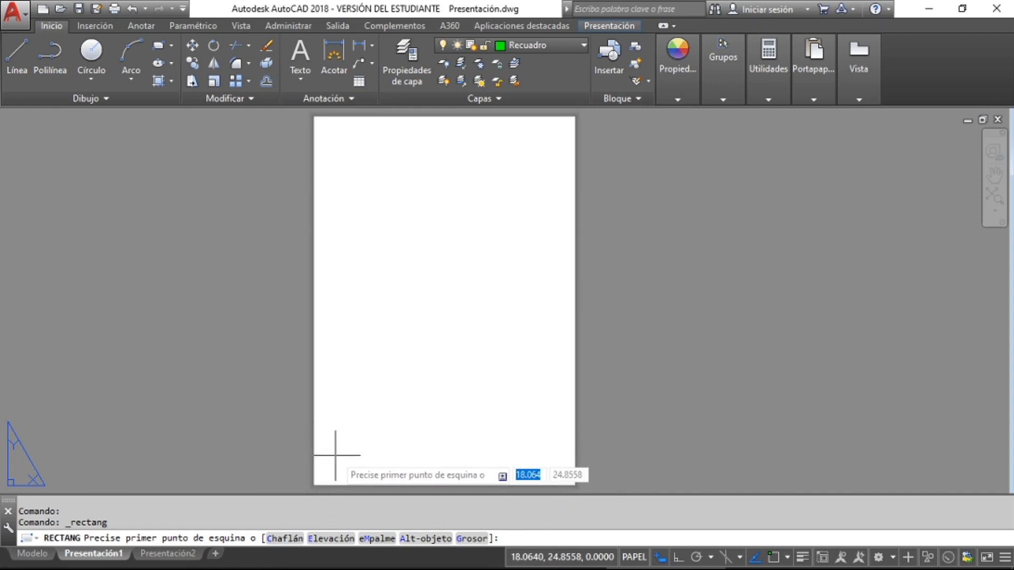
pyautogui.write('25')
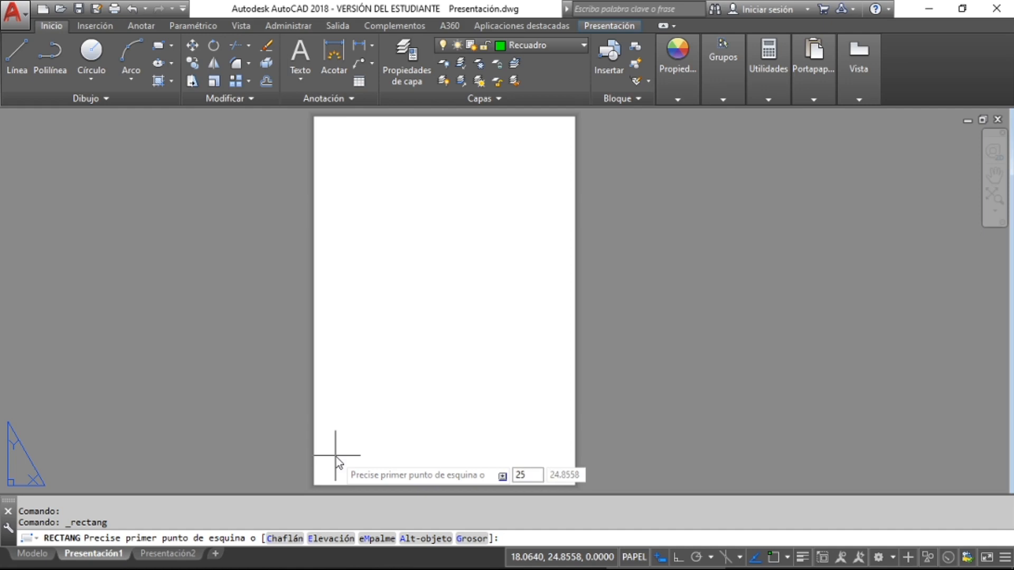
pyautogui.press('Tab')
pyautogui.write('10')
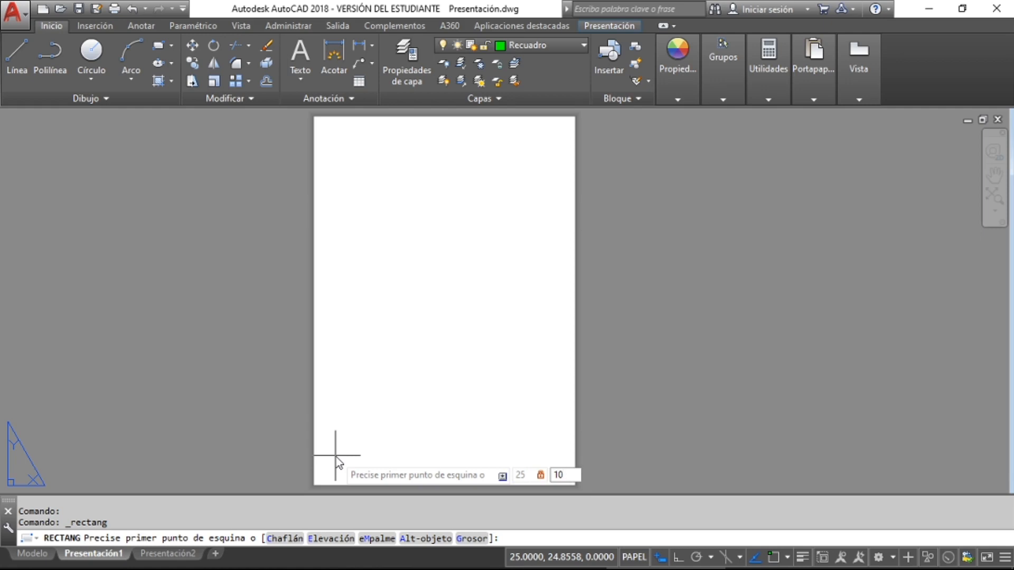
pyautogui.press('Return')
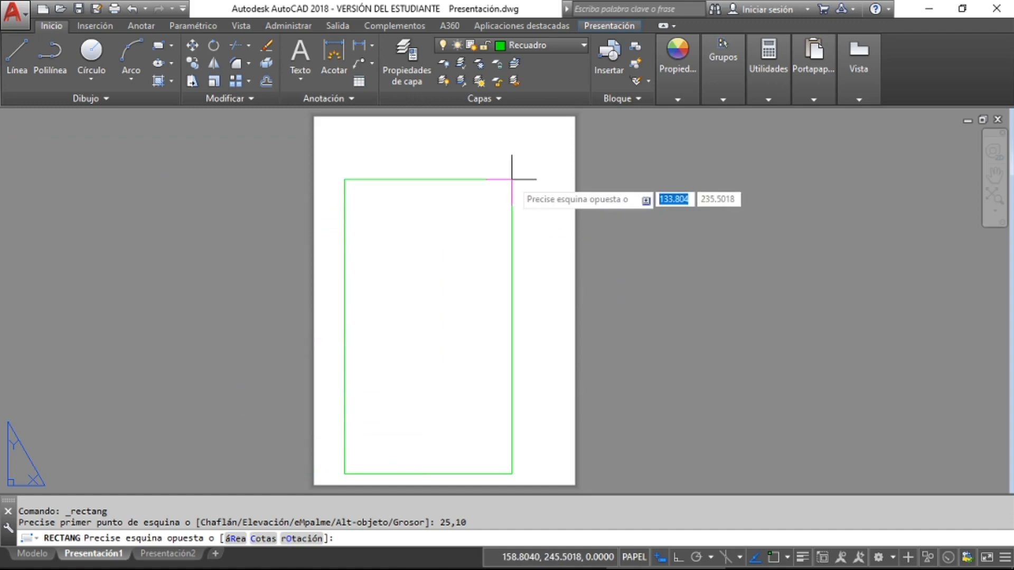
pyautogui.write('175')
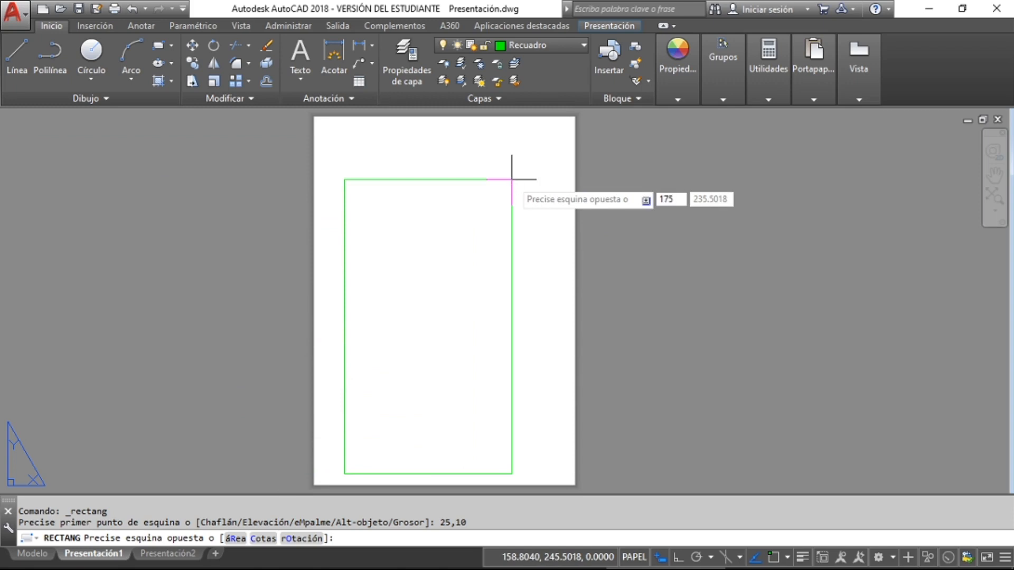
pyautogui.press('Tab')
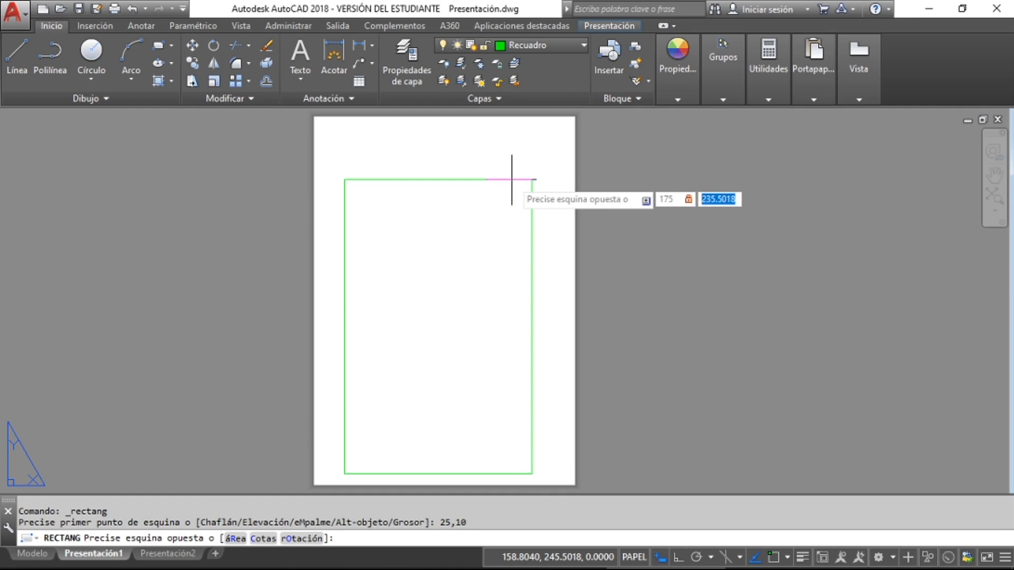
pyautogui.write('277')
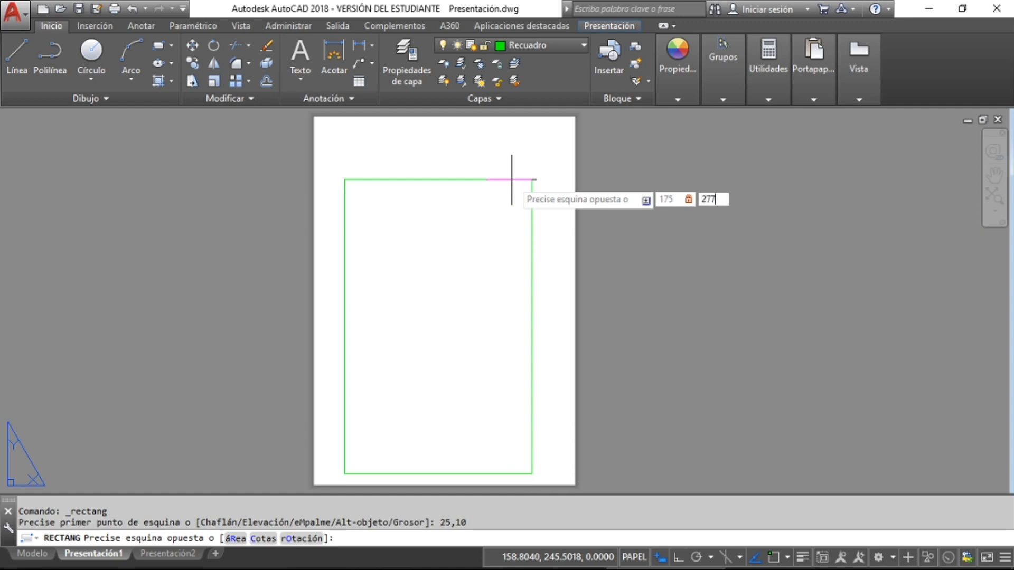
pyautogui.press('Return')
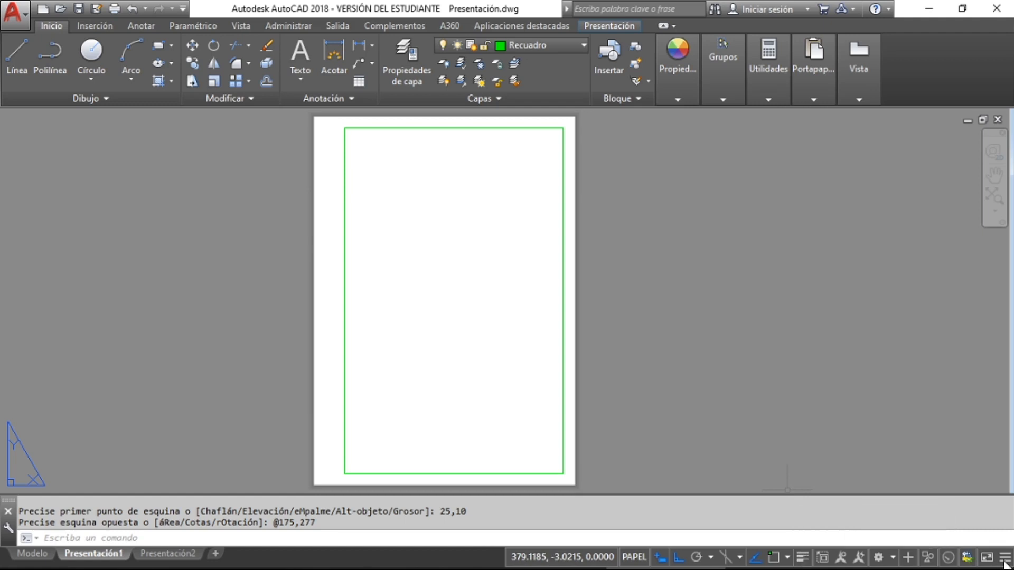
# Turn on lineweight display and check the frame's thickness near its lower-right corner.
pyautogui.click(802, 557)
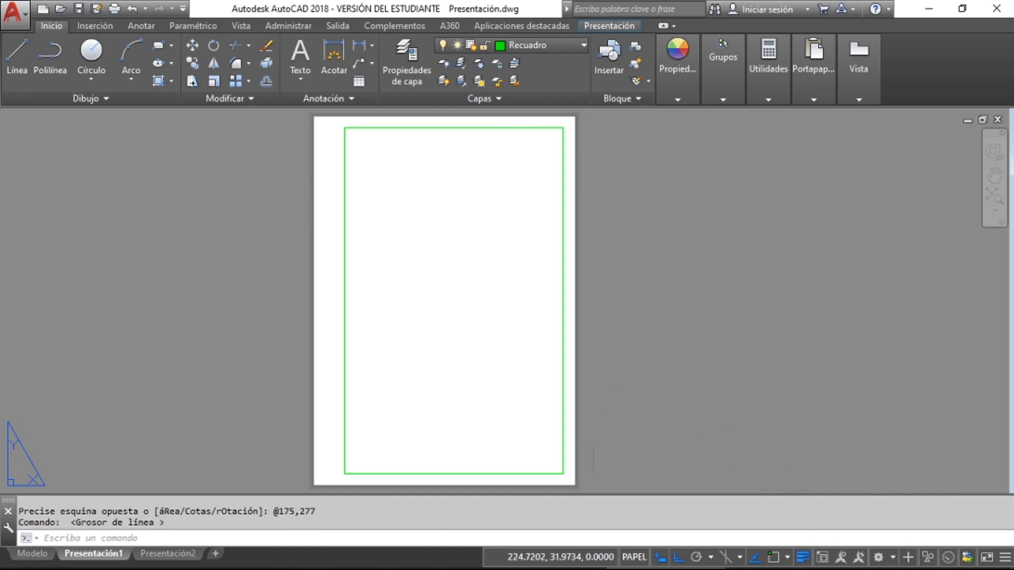
pyautogui.scroll(3, 591, 449)
pyautogui.click(802, 557)
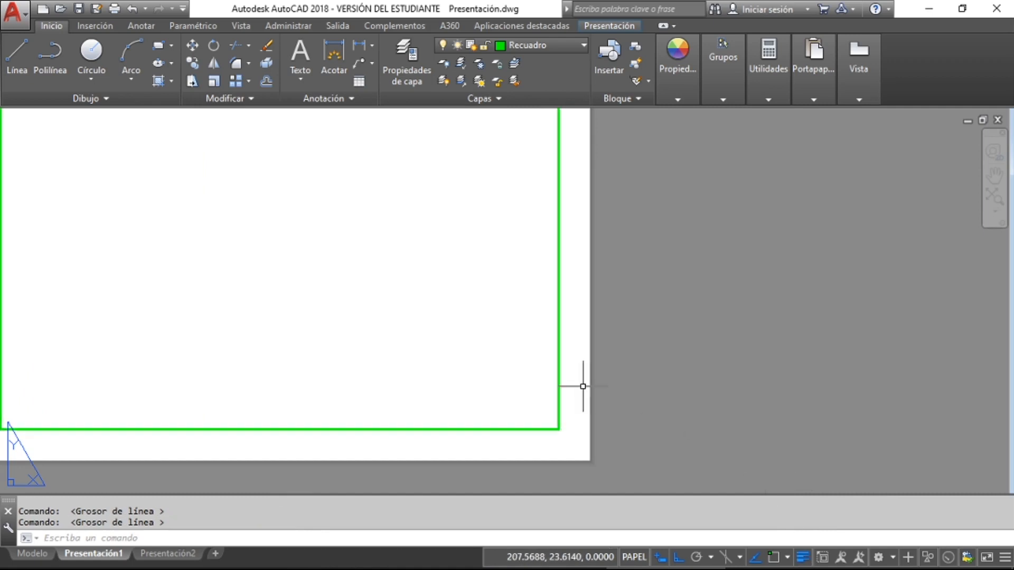
pyautogui.scroll(-3, 584, 385)
pyautogui.moveTo(626, 306); pyautogui.dragTo(611, 303, button='middle')
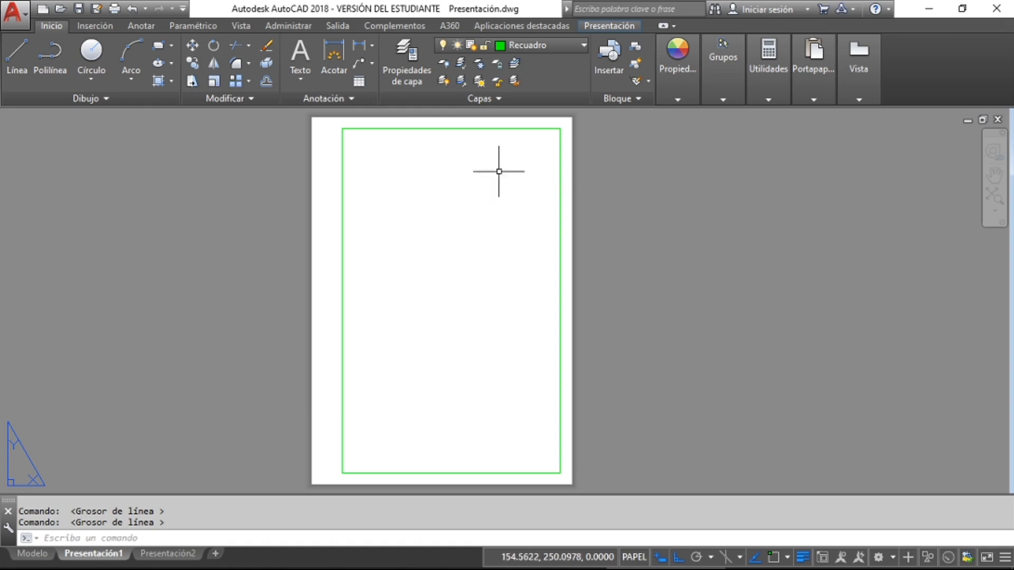
# Turn on object snap and draw a line along the frame's top edge from its left to its right corner.
pyautogui.moveTo(481, 129)
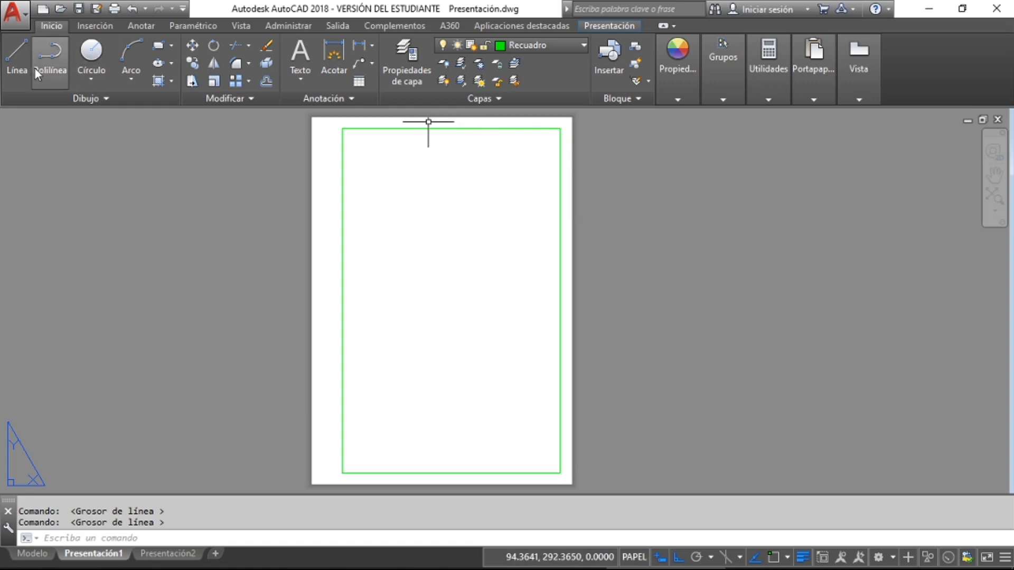
pyautogui.click(17, 58)
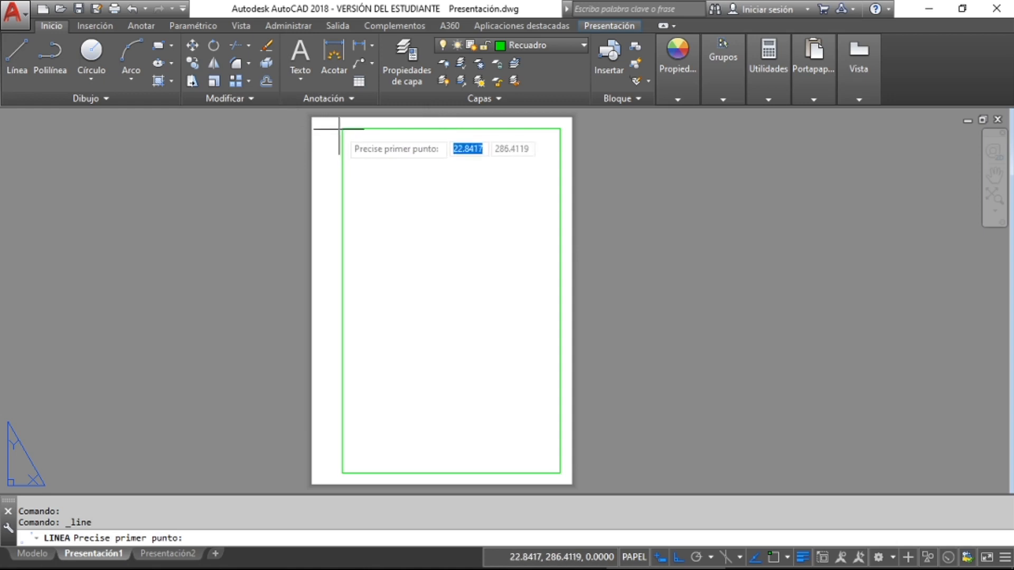
pyautogui.scroll(2, 369, 129)
pyautogui.moveTo(368, 129); pyautogui.dragTo(351, 201, button='middle')
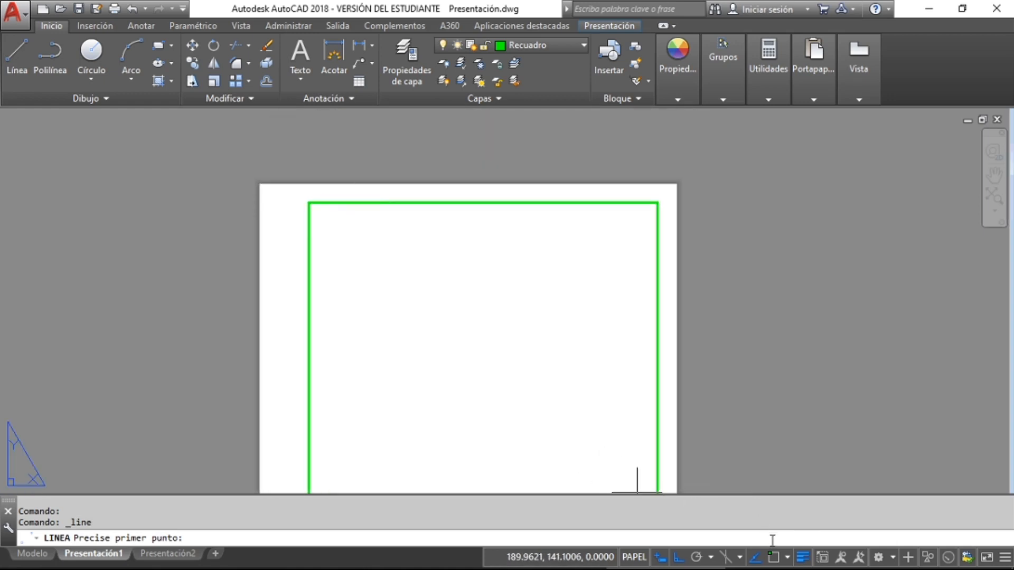
pyautogui.click(774, 557)
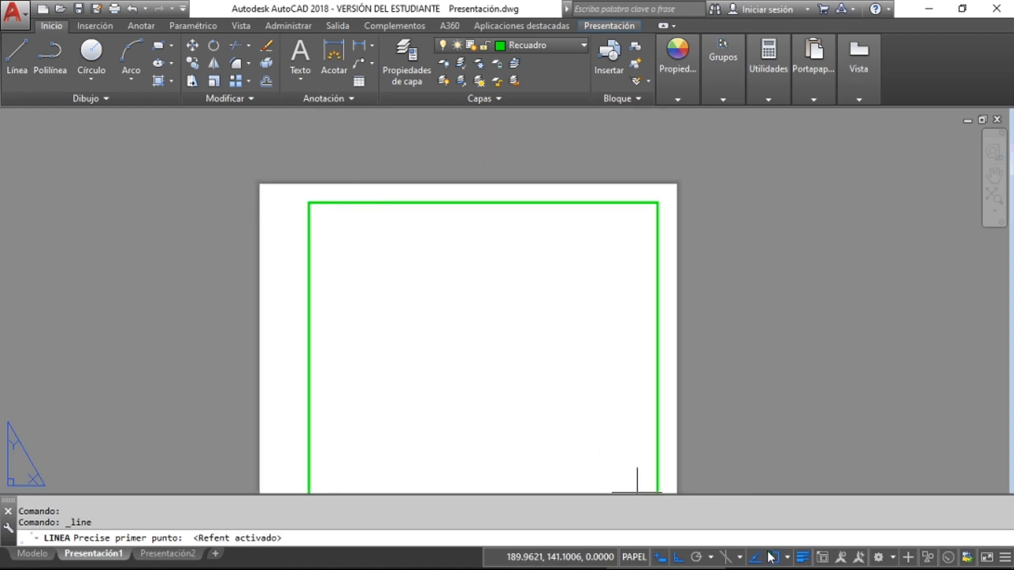
pyautogui.click(309, 203)
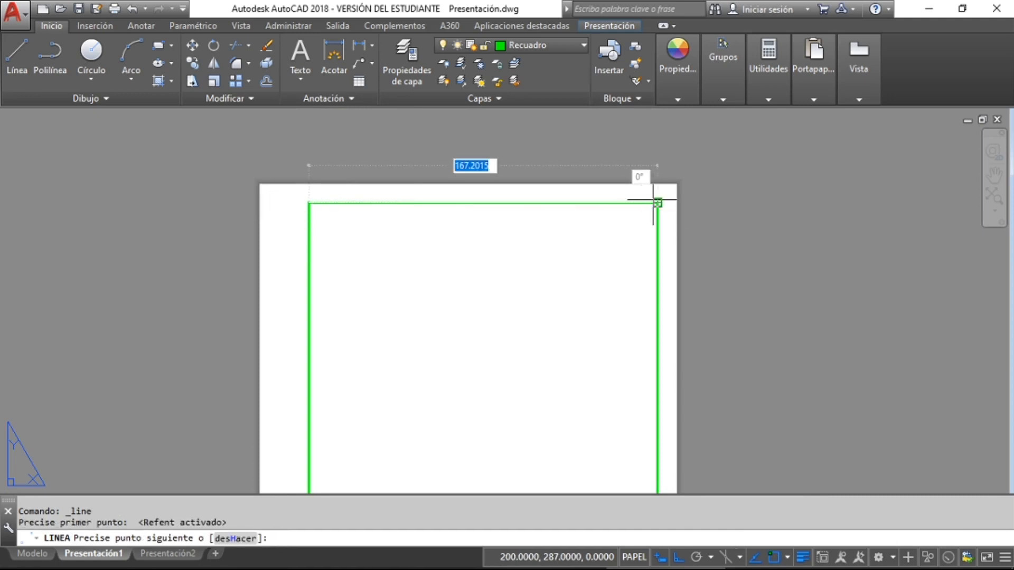
pyautogui.press('Escape')
# Move the top-edge line straight down by 20 mm to form the header strip.
pyautogui.click(302, 243)
pyautogui.click(673, 201)
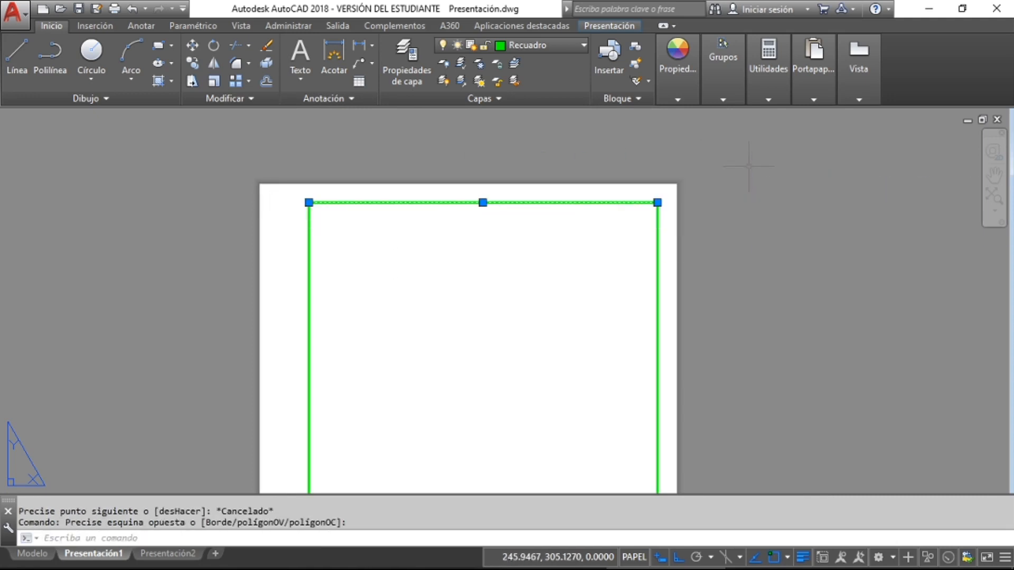
pyautogui.click(192, 46)
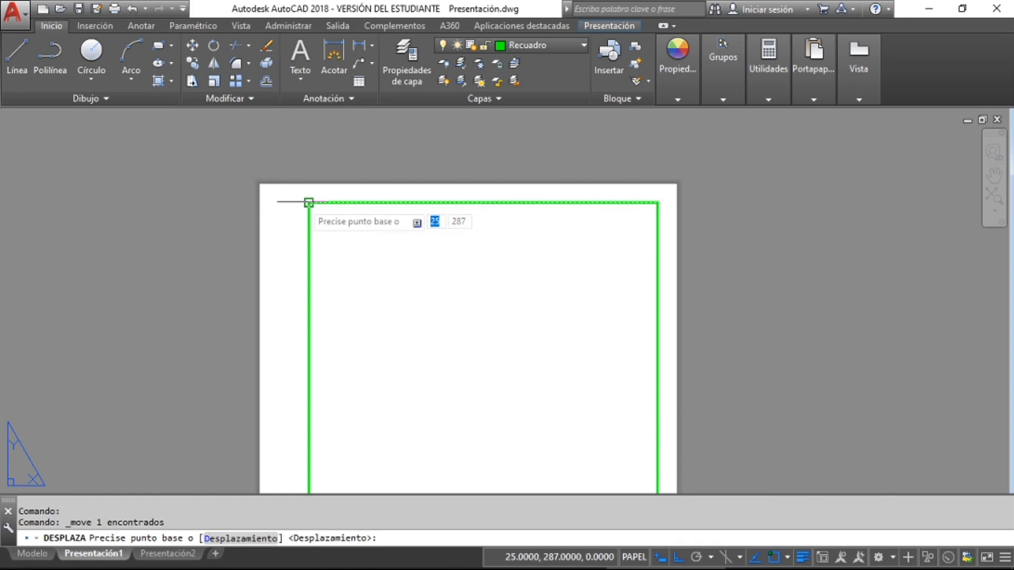
pyautogui.click(309, 202)
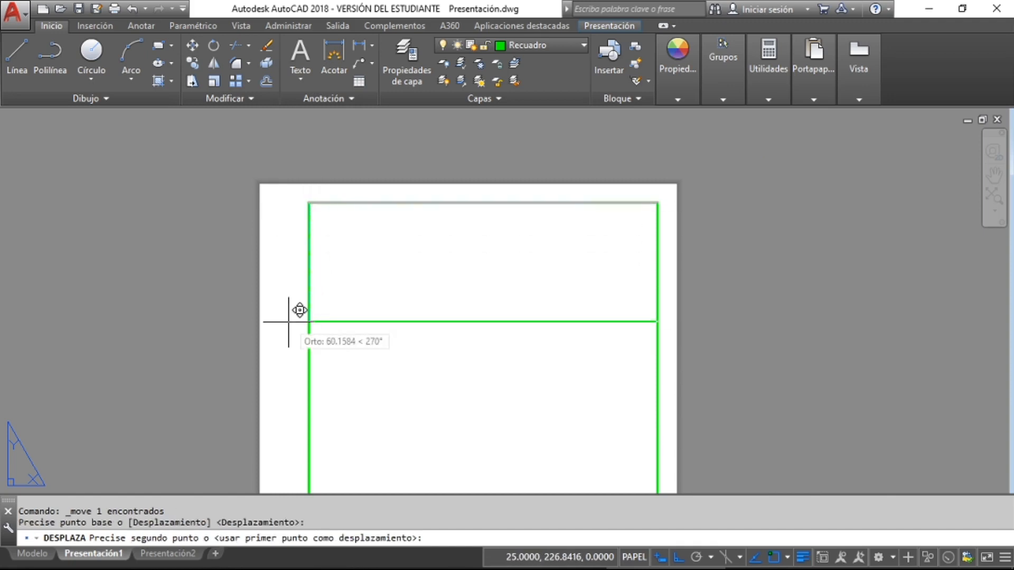
pyautogui.write('20')
pyautogui.press('Return')
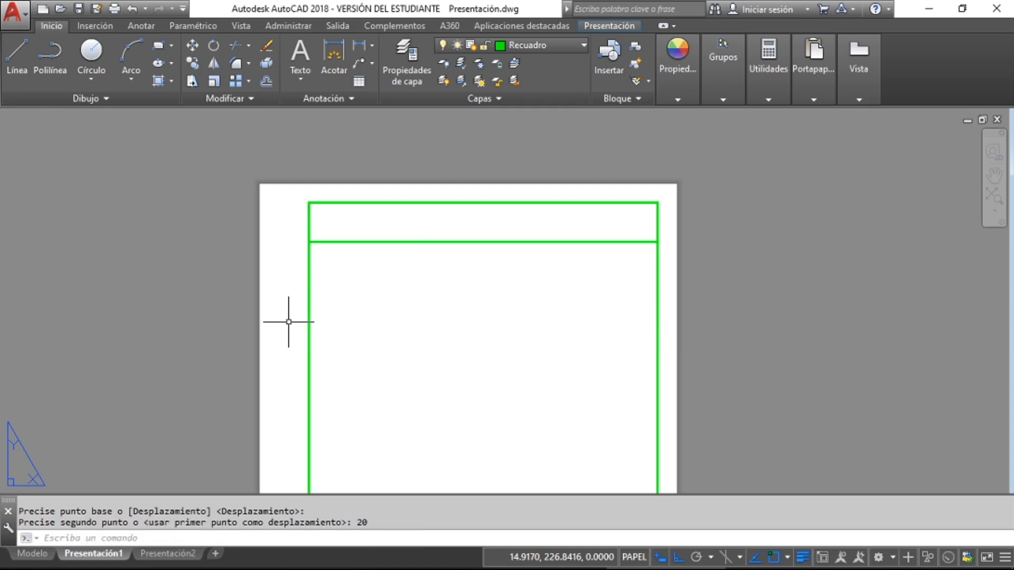
# Draw a line from the frame's top-left corner 105 mm to the right, continuing straight down to the header's lower line.
pyautogui.moveTo(541, 292); pyautogui.dragTo(486, 245, button='middle')
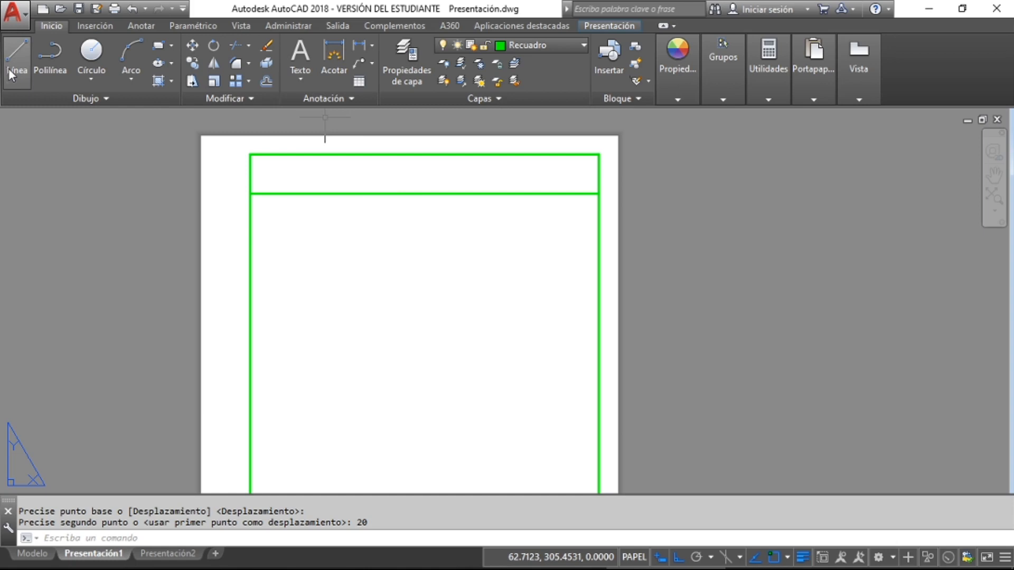
pyautogui.click(250, 155)
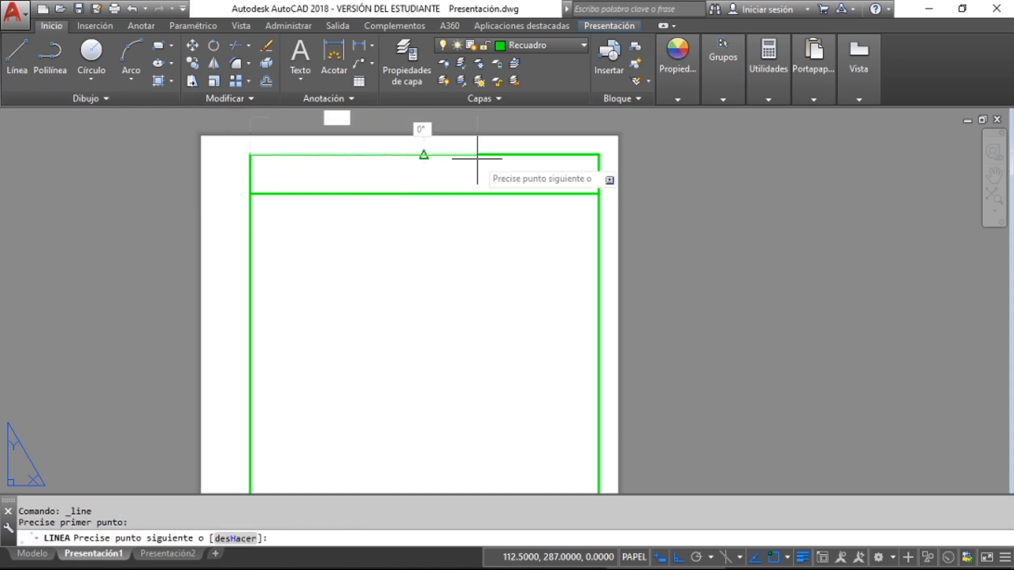
pyautogui.write('1')
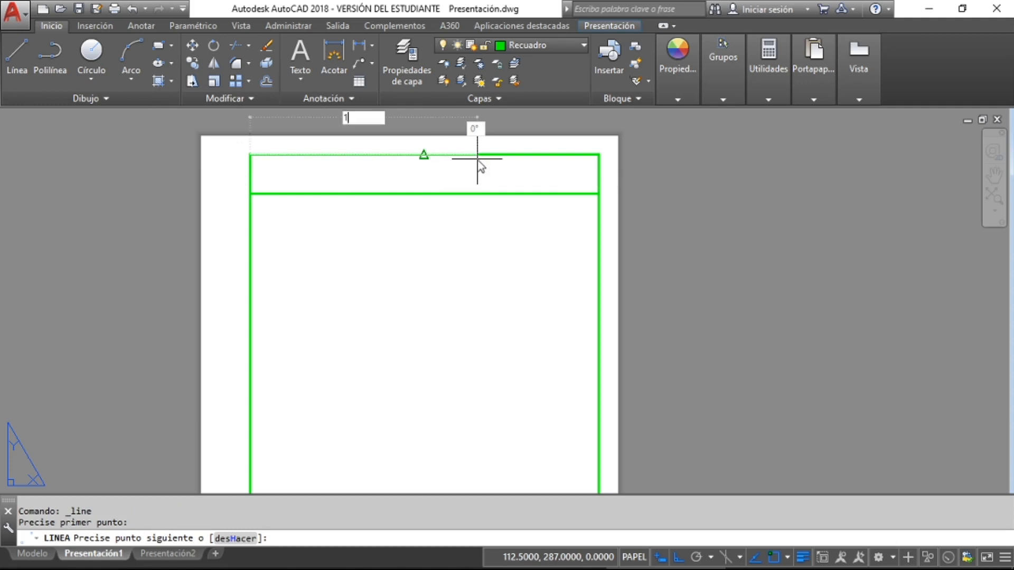
pyautogui.write('05')
pyautogui.press('Return')
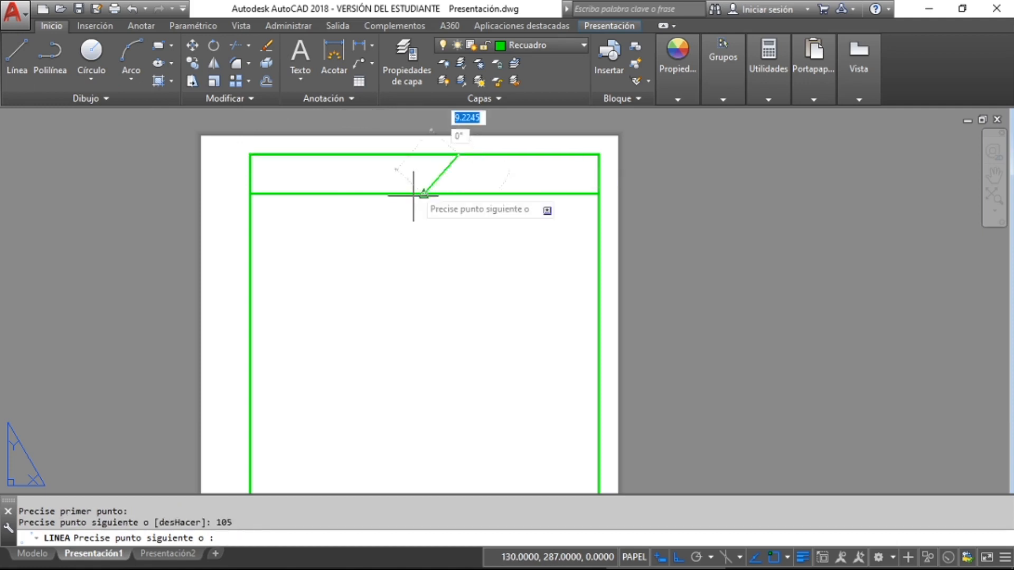
pyautogui.click(459, 194)
pyautogui.press('Escape')
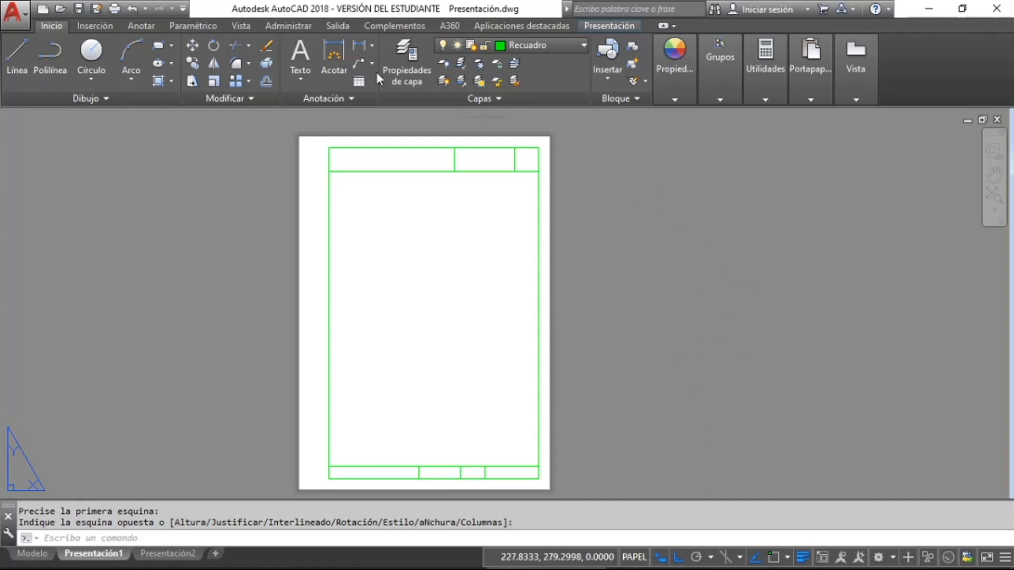
# Create a multiline text box with object snap off, spanning most of the width of the header's left cell.
pyautogui.click(142, 26)
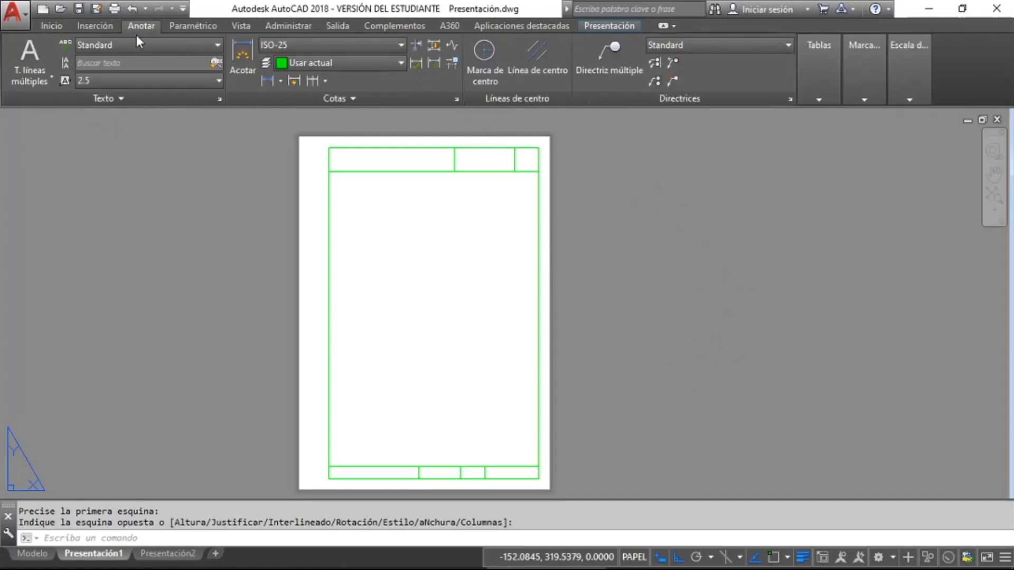
pyautogui.click(25, 53)
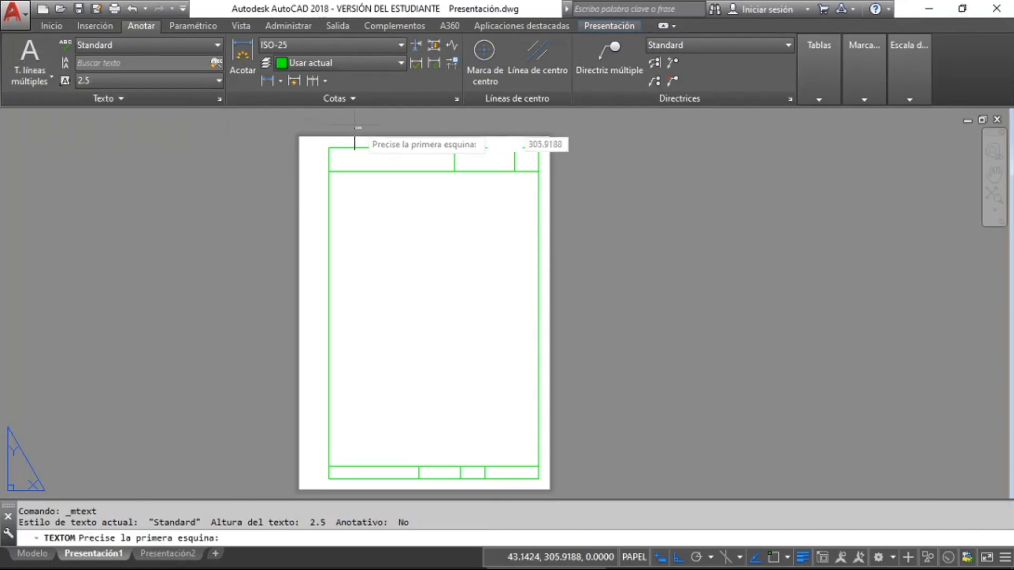
pyautogui.scroll(7, 350, 142)
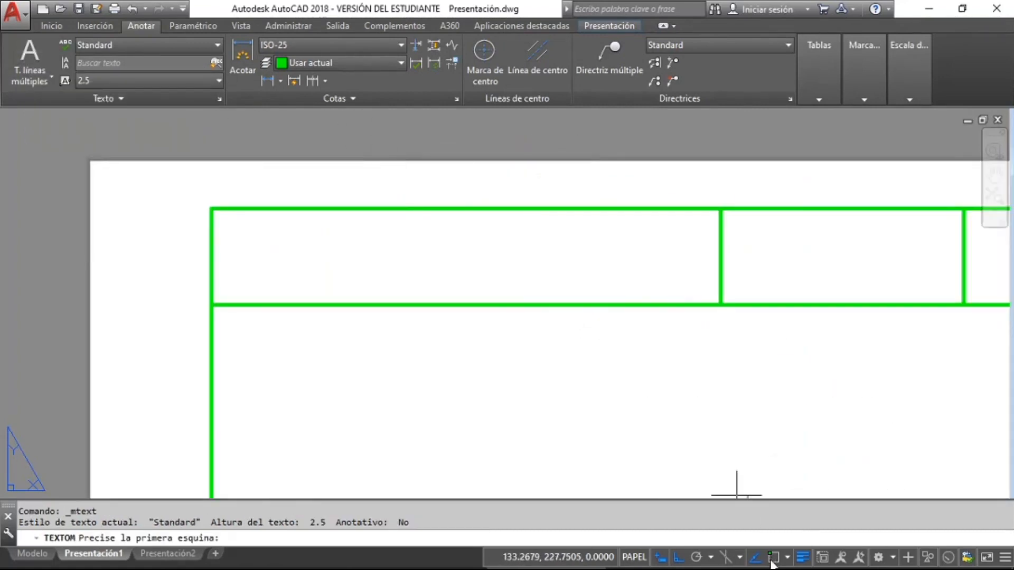
pyautogui.click(773, 557)
pyautogui.click(773, 557)
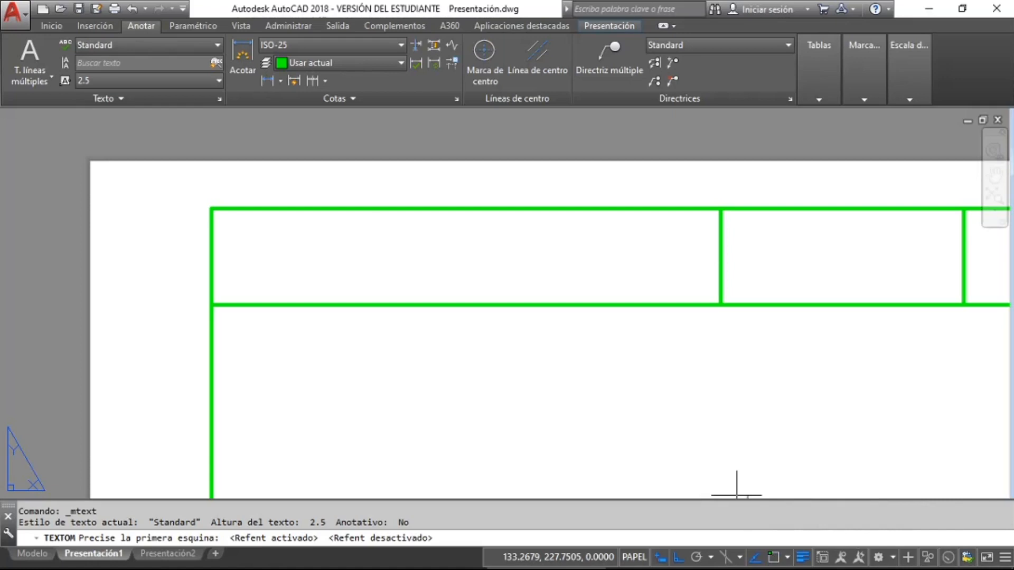
pyautogui.click(231, 225)
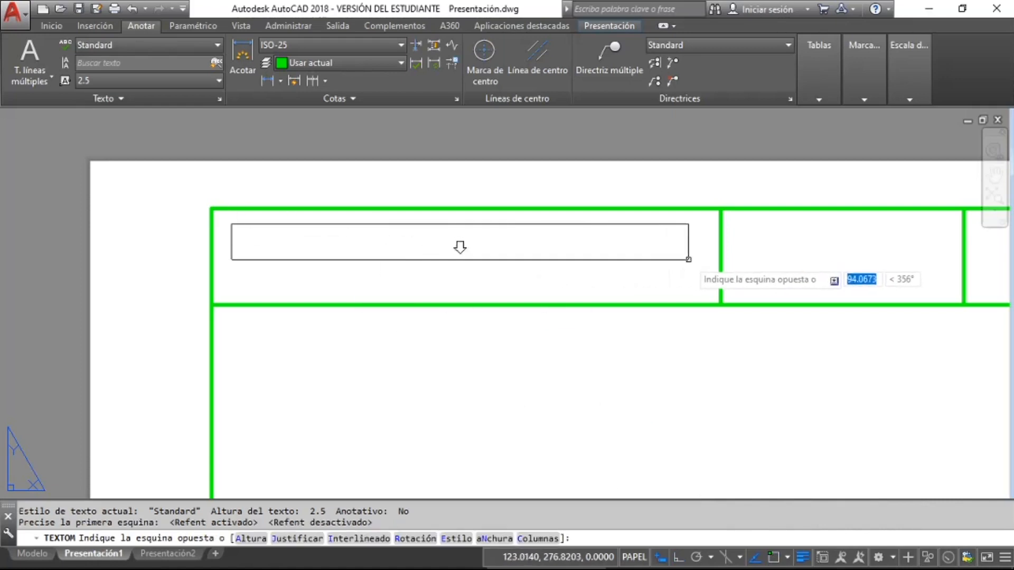
pyautogui.click(706, 263)
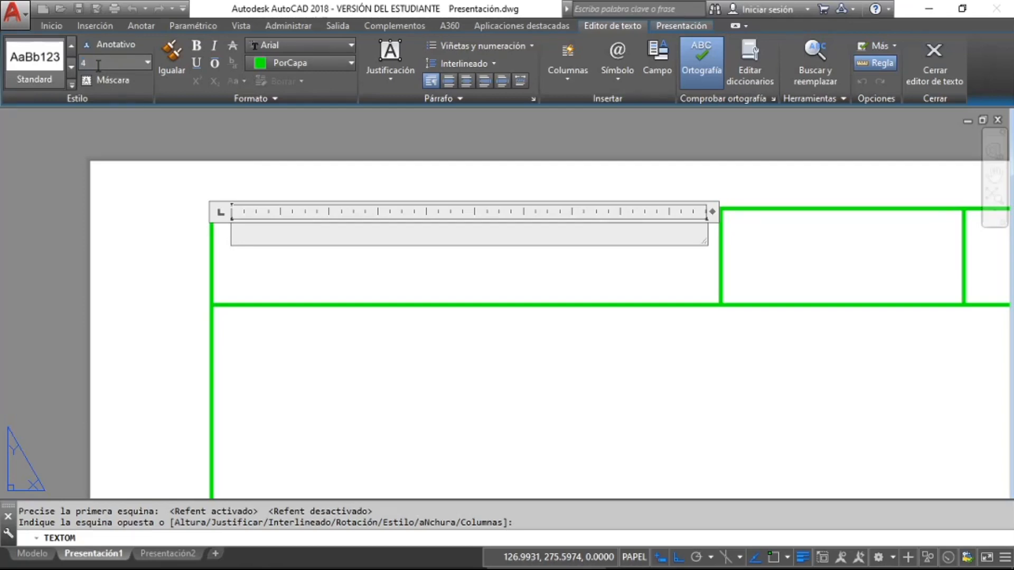
# Set the text height to 4, enter "SISTEMAS DE REPRESENTACIÓN II" in the header's left cell and finish the text.
pyautogui.press('Return')
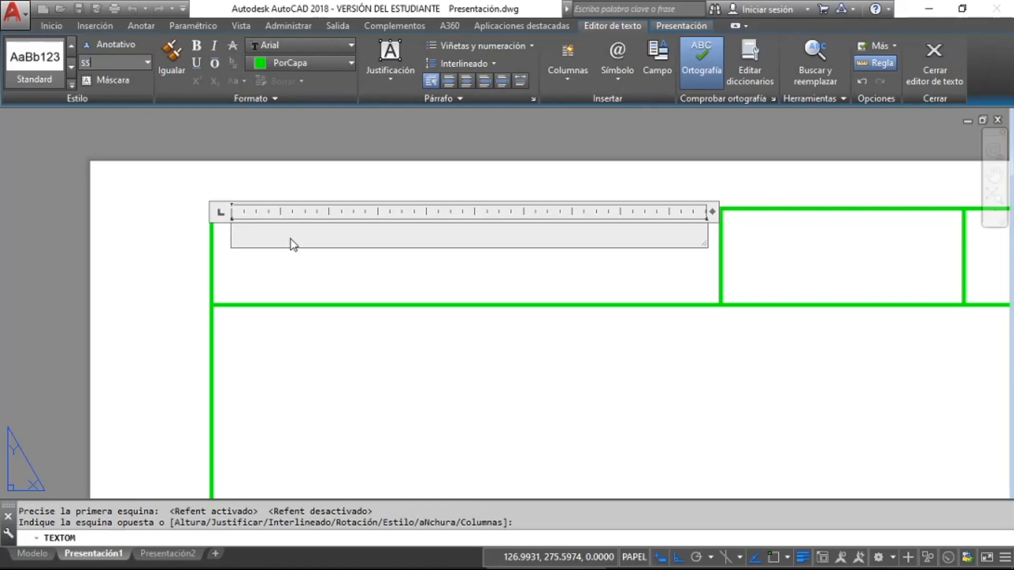
pyautogui.write('4')
pyautogui.press('Return')
pyautogui.write('S')
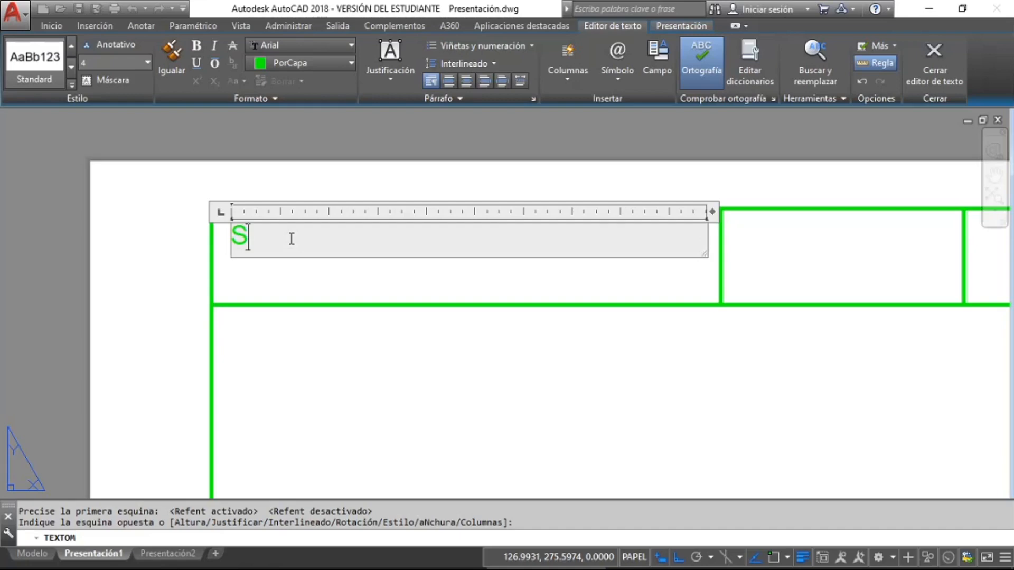
pyautogui.write('ISTE')
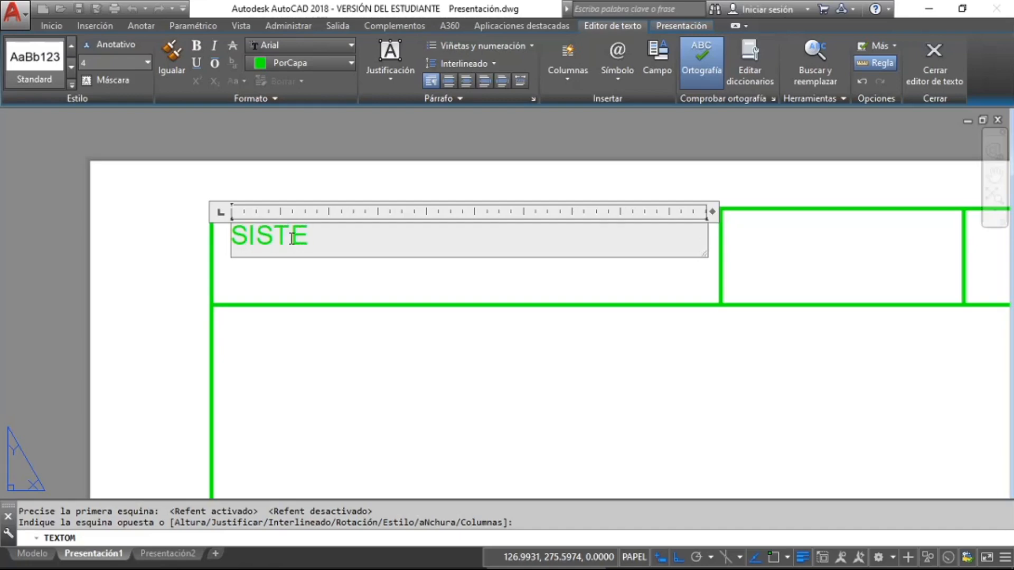
pyautogui.write('MAS DE REP')
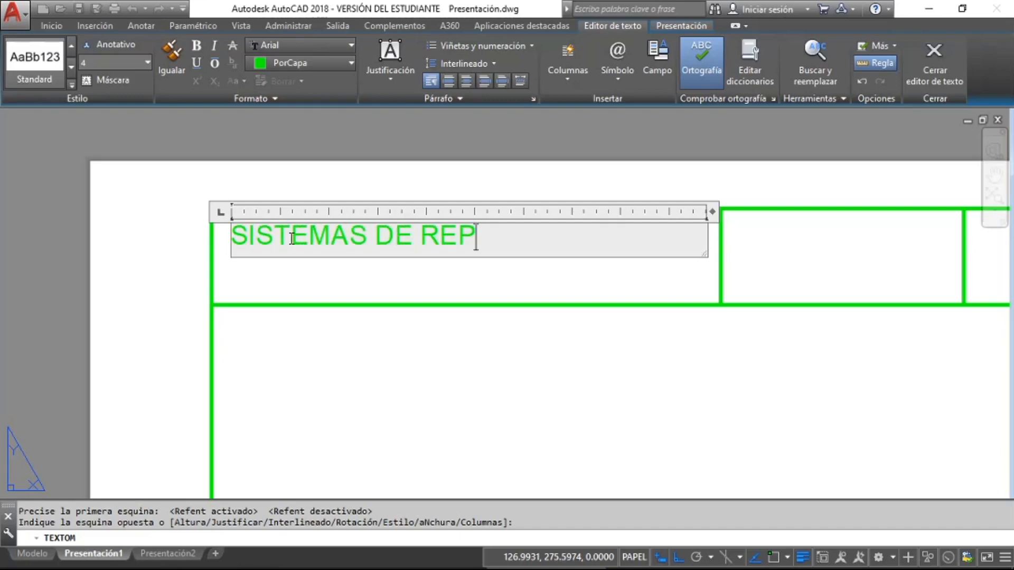
pyautogui.write('RESENTACI')
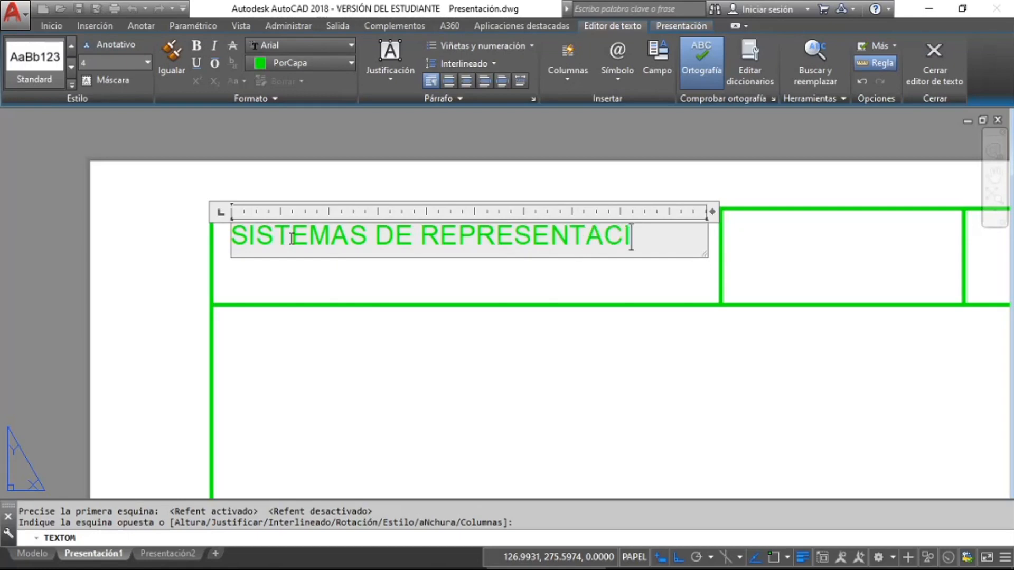
pyautogui.write('ÓN II')
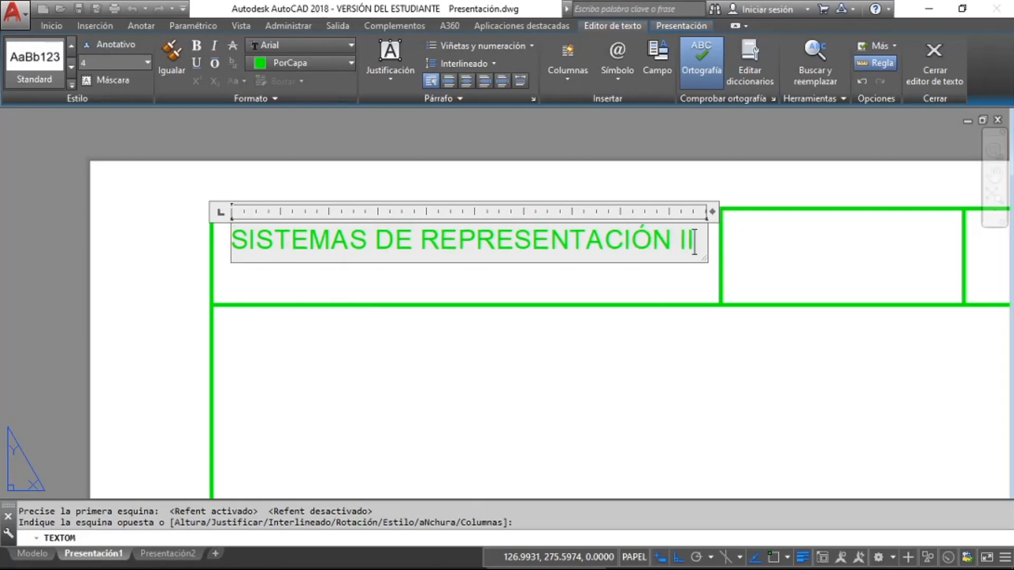
pyautogui.click(304, 366)
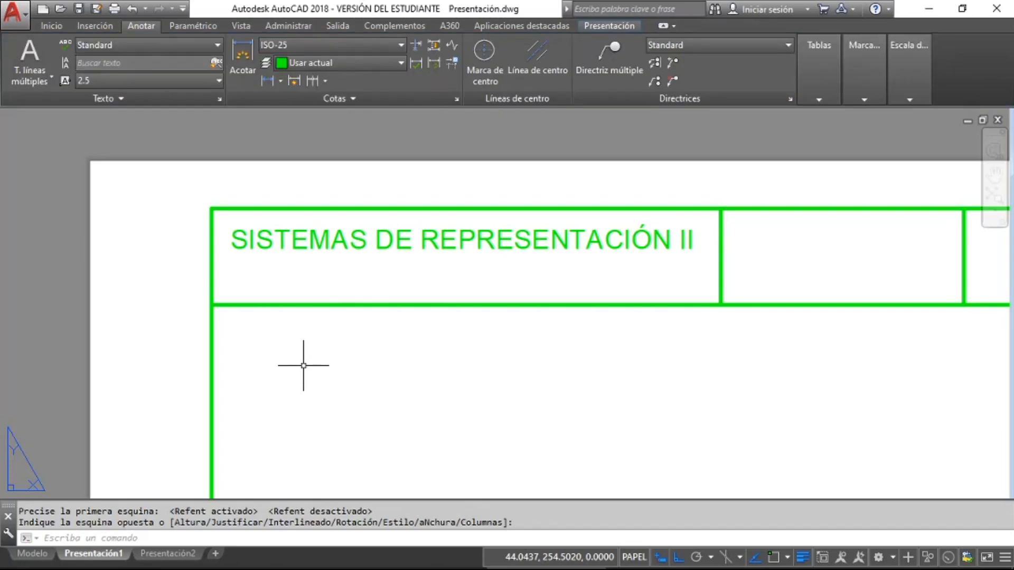
# Reopen the "SISTEMAS DE REPRESENTACIÓN II" header text in the text editor and close the editor.
pyautogui.click(359, 244)
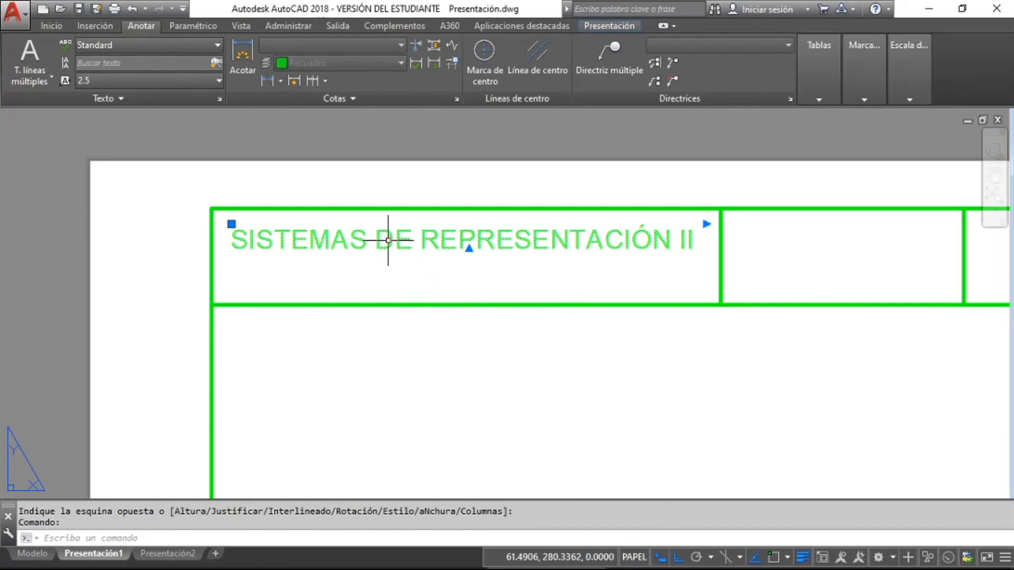
pyautogui.press('Escape')
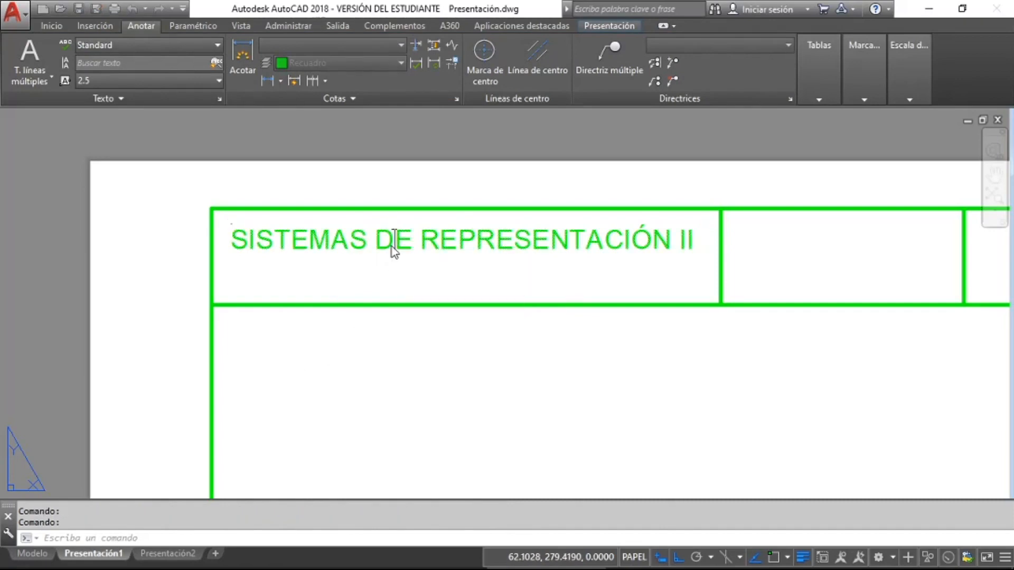
pyautogui.doubleClick(392, 246)
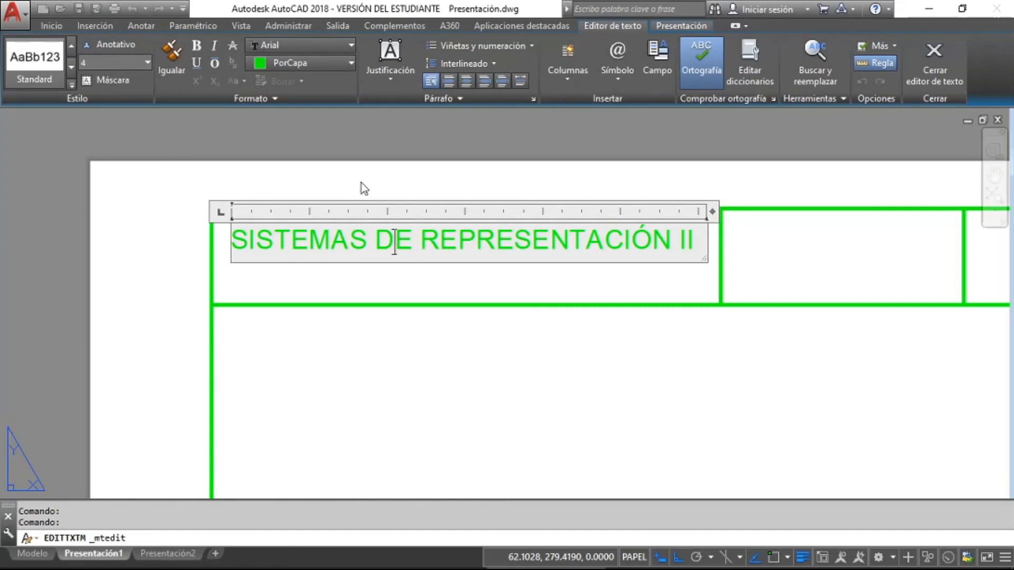
pyautogui.click(391, 372)
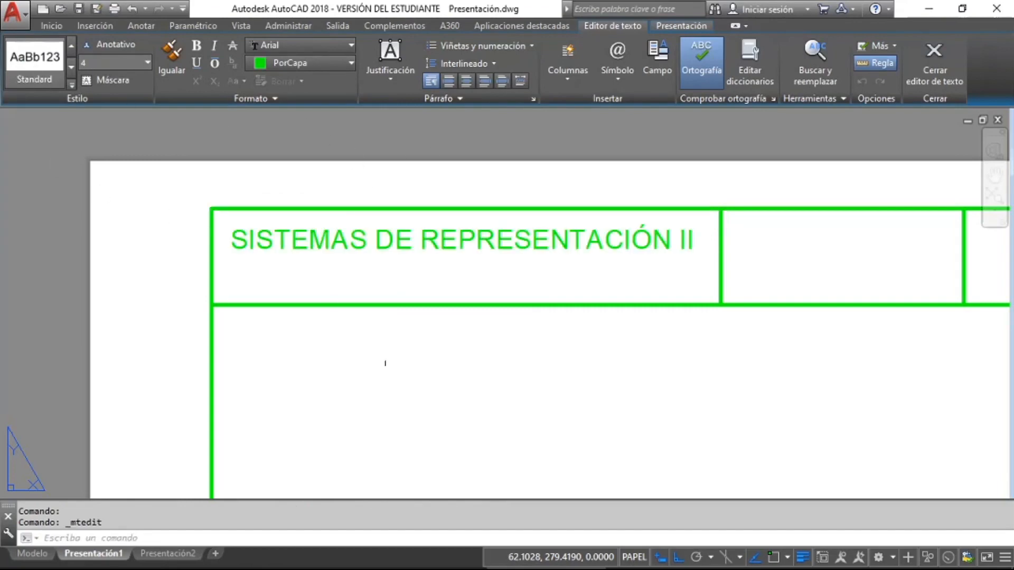
# Examine the texts in the header cells and in the title block along the sheet's lower edge.
pyautogui.middleClick(787, 310)
pyautogui.middleClick(787, 310)
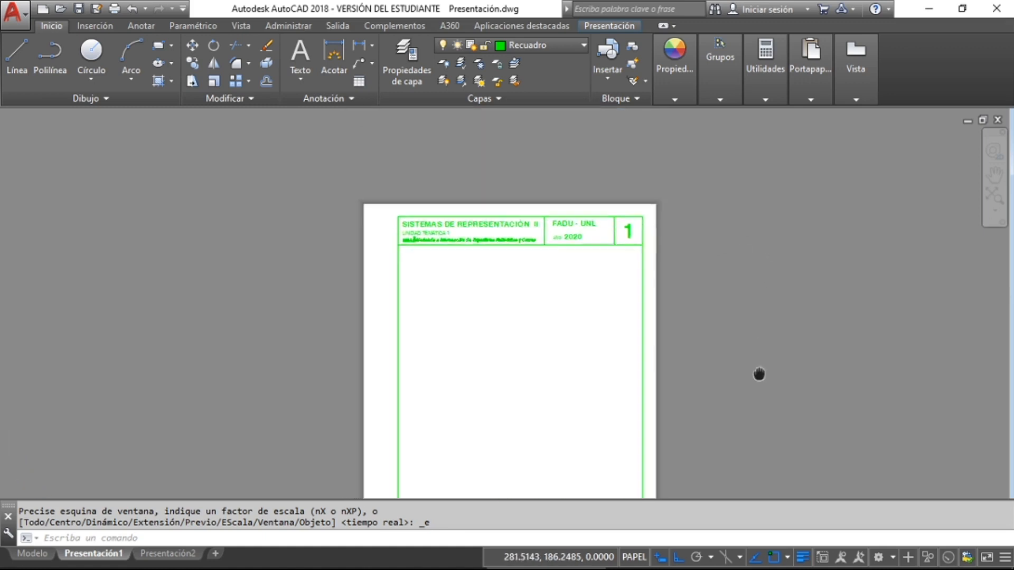
pyautogui.scroll(4, 527, 277)
pyautogui.moveTo(524, 241); pyautogui.dragTo(513, 260, button='middle')
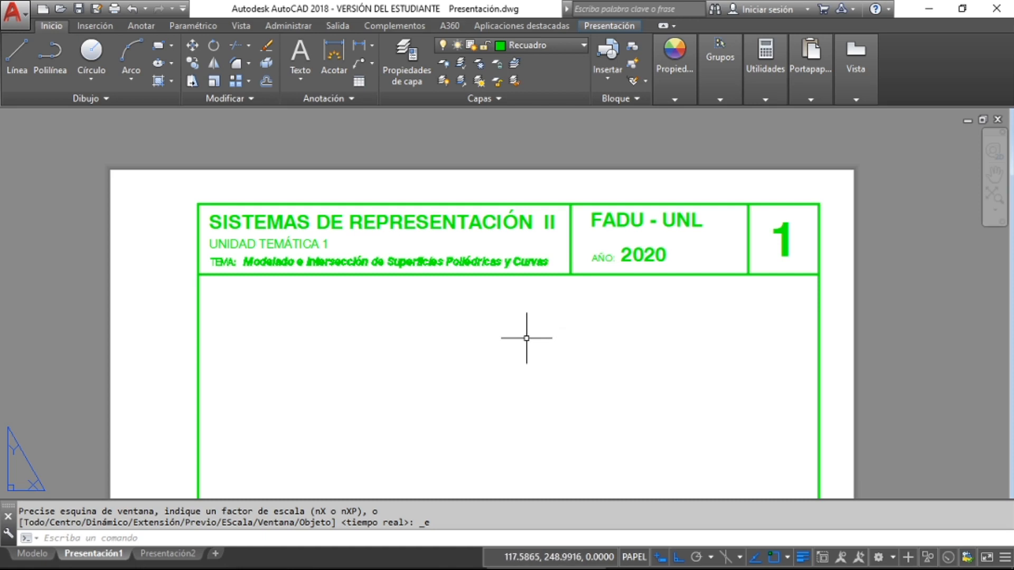
pyautogui.scroll(-4, 446, 199)
pyautogui.moveTo(482, 350); pyautogui.dragTo(500, 224, button='middle')
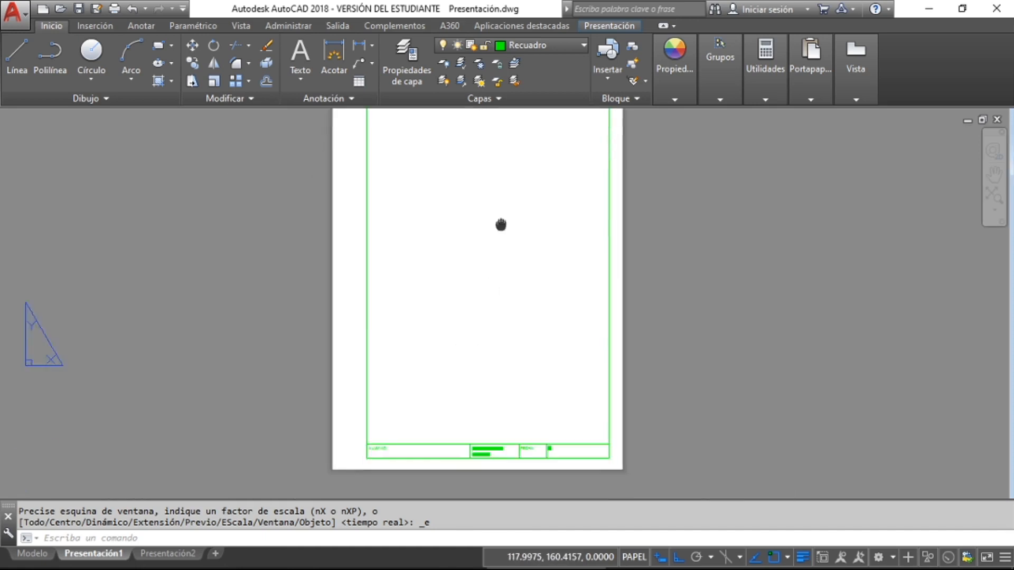
pyautogui.scroll(4, 478, 464)
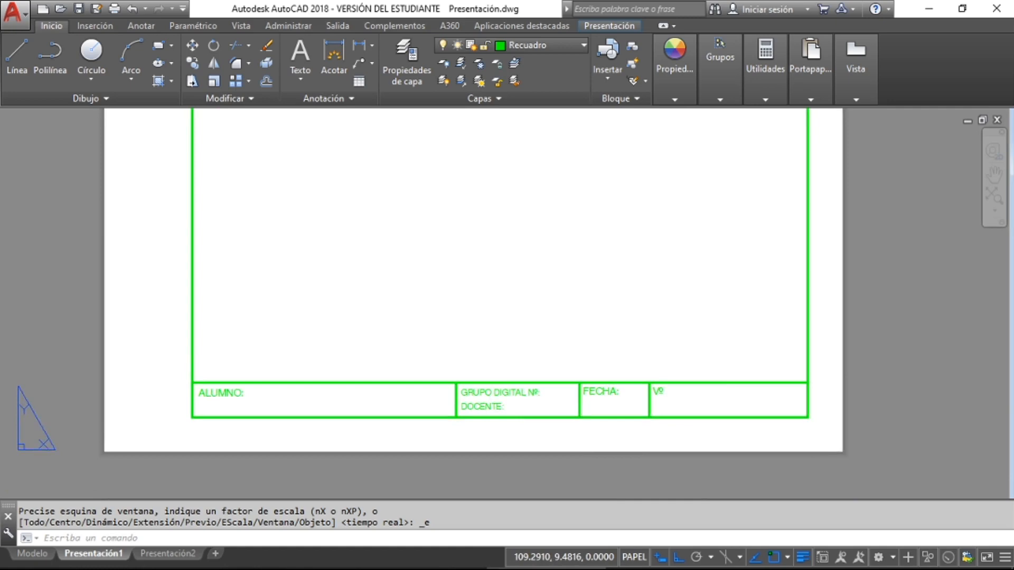
pyautogui.scroll(2, 482, 443)
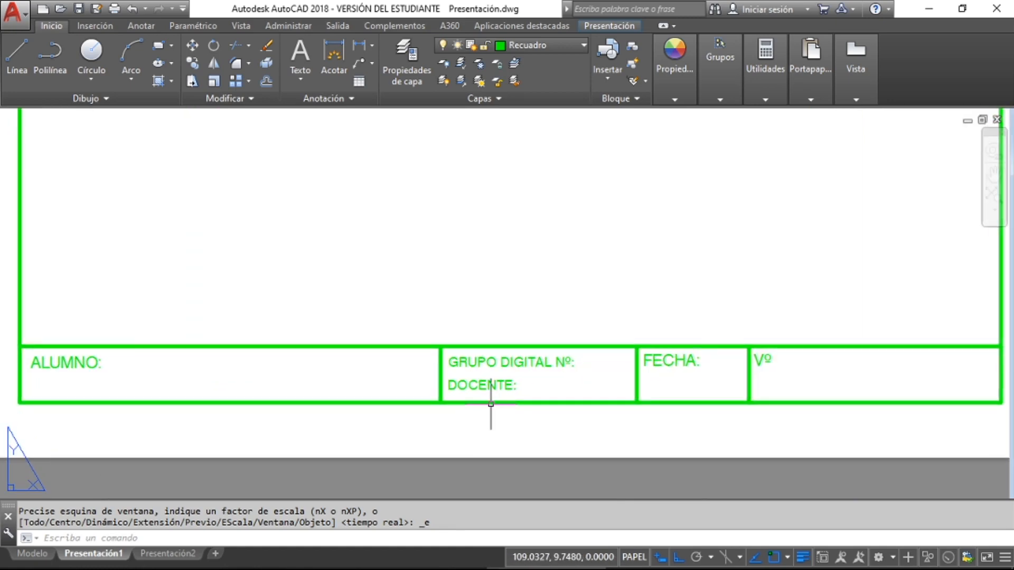